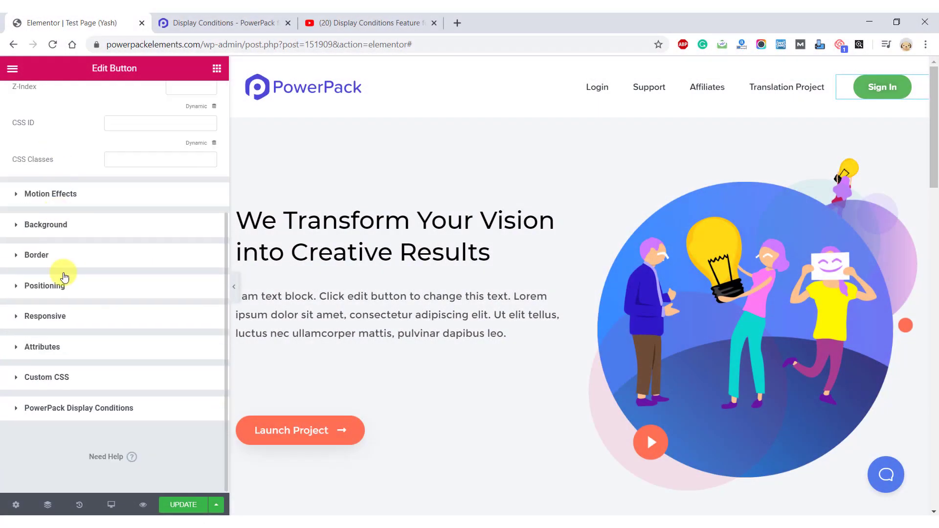
# Step: Turn on Output HTML for the Sign In button and show it when any condition is met
pyautogui.click(81, 407)
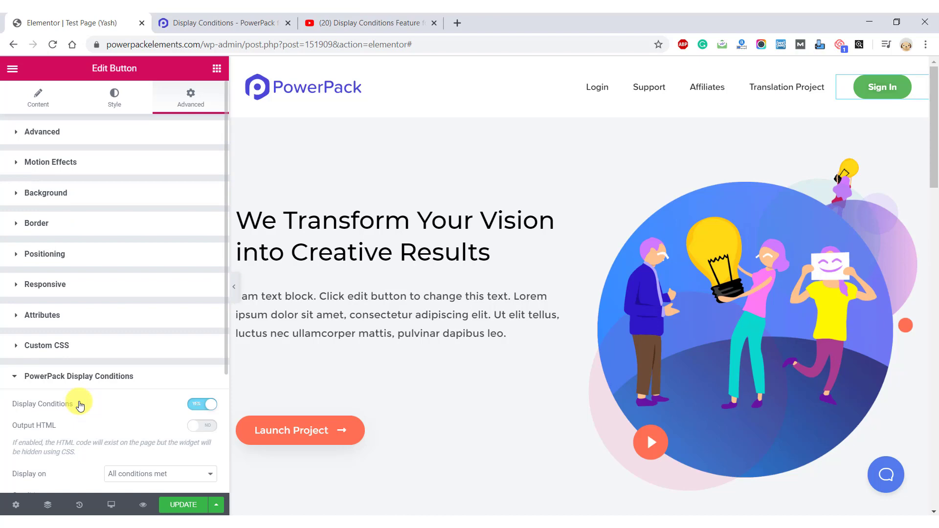
pyautogui.scroll(-3, 78, 402)
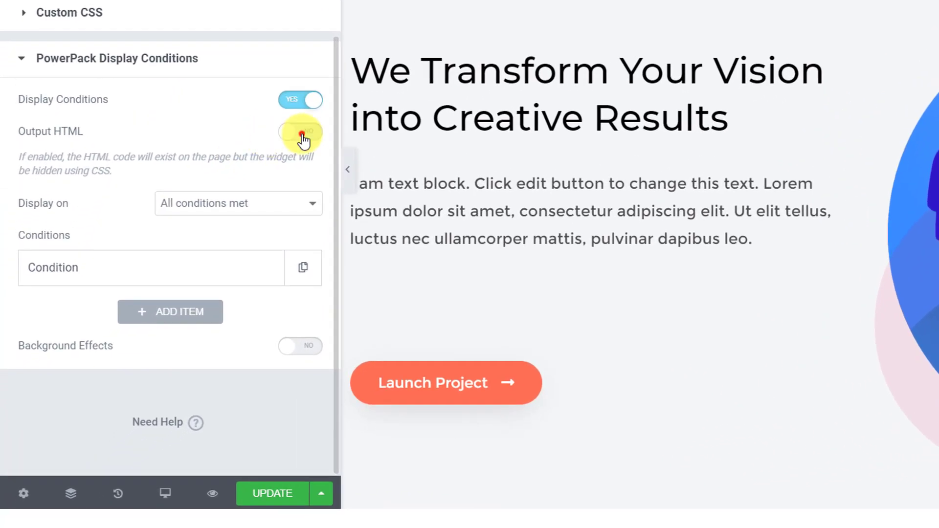
pyautogui.click(302, 139)
pyautogui.click(256, 201)
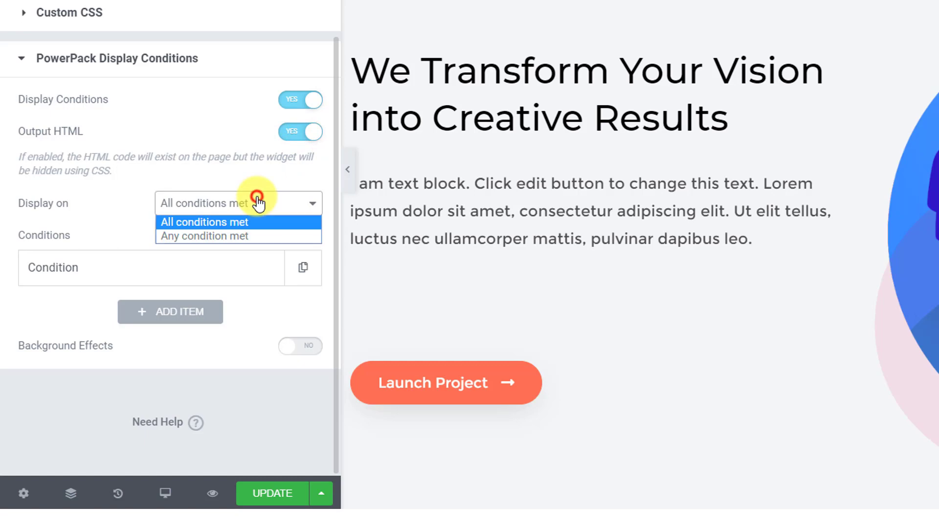
pyautogui.click(260, 236)
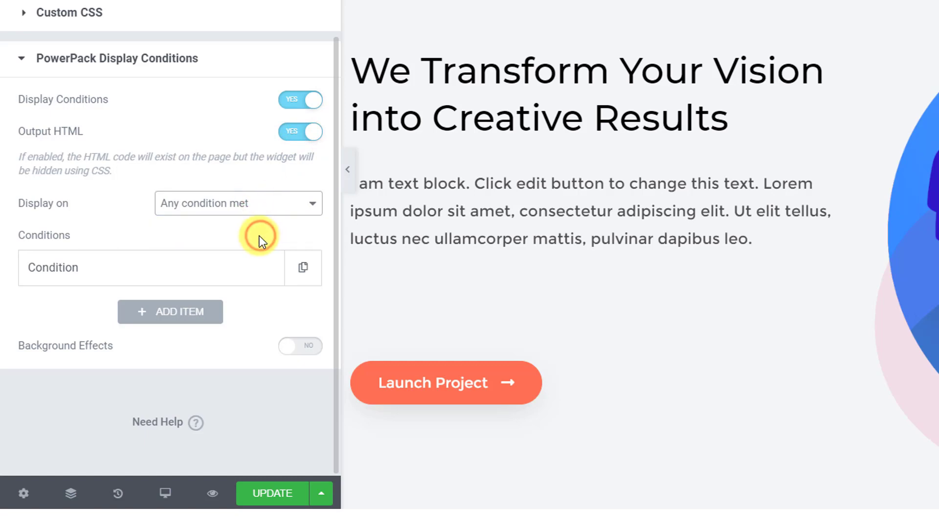
# Step: Change the display condition type to Date, keeping the comparison as Is not
pyautogui.click(201, 258)
pyautogui.scroll(-3, 199, 245)
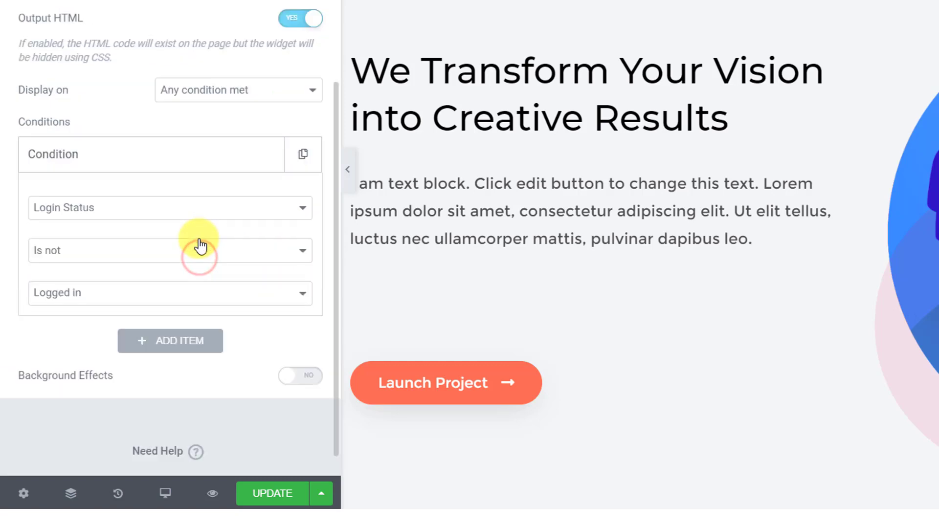
pyautogui.click(198, 189)
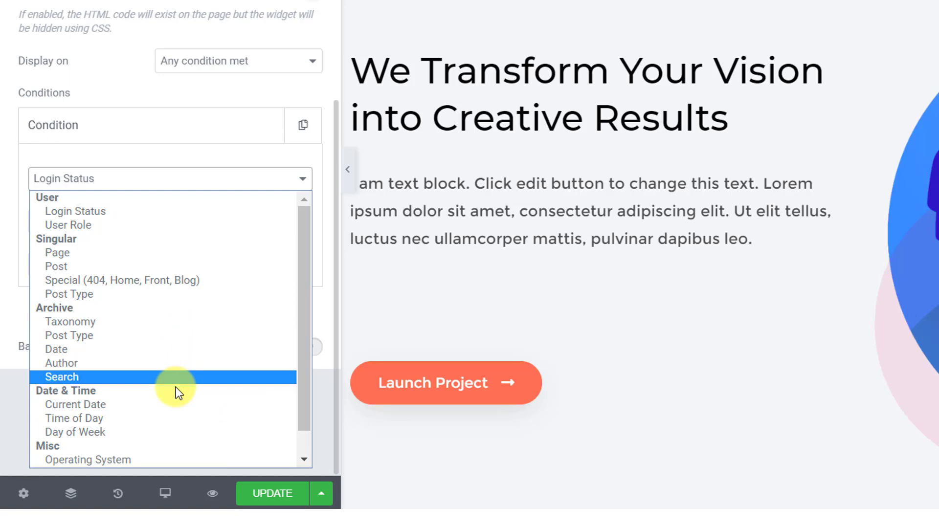
pyautogui.scroll(-1, 173, 435)
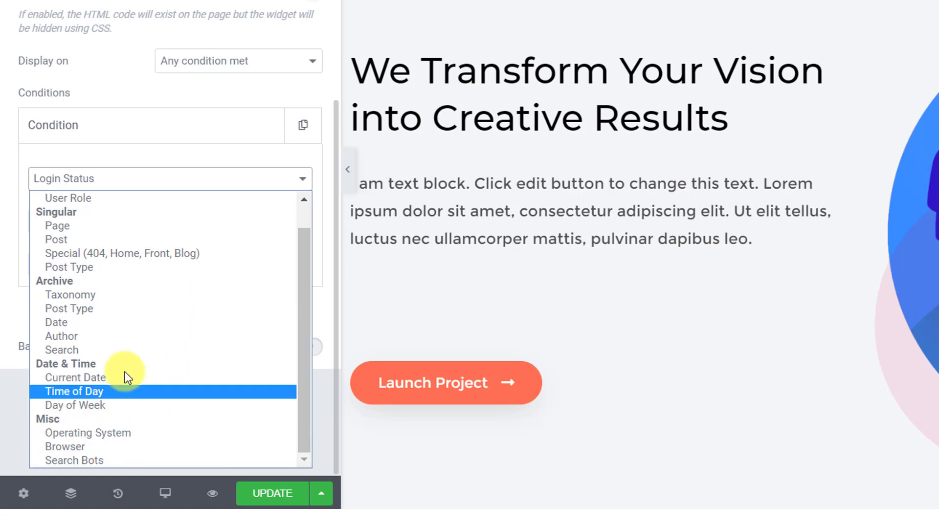
pyautogui.click(19, 206)
pyautogui.click(72, 225)
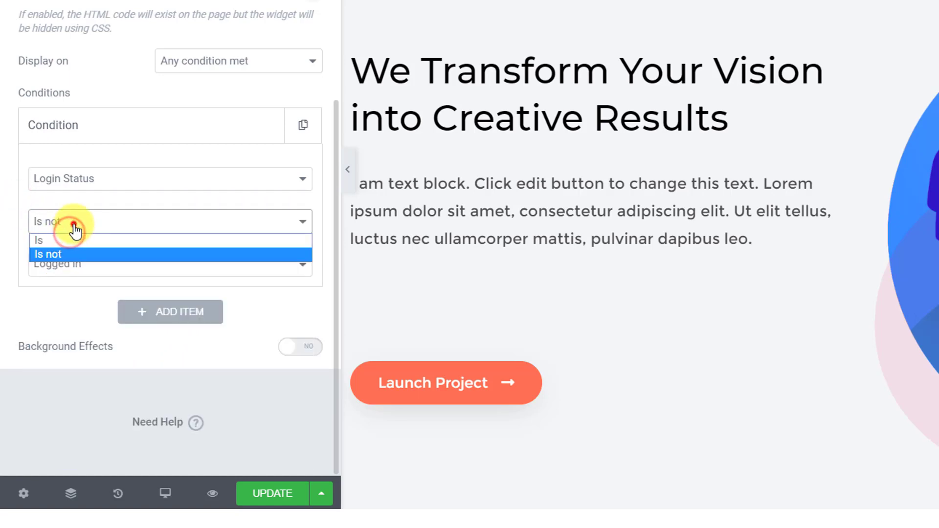
pyautogui.click(86, 267)
pyautogui.click(86, 267)
pyautogui.click(85, 178)
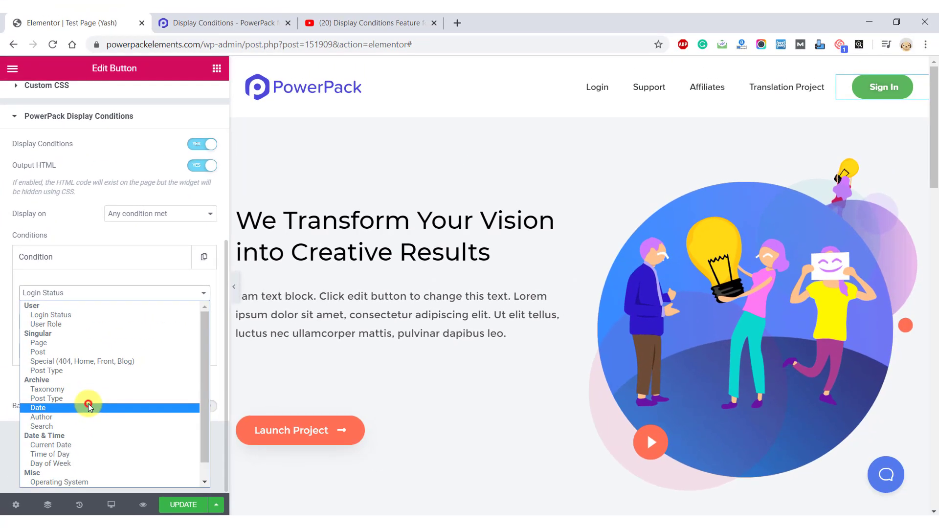
pyautogui.click(93, 349)
pyautogui.click(98, 323)
pyautogui.click(96, 332)
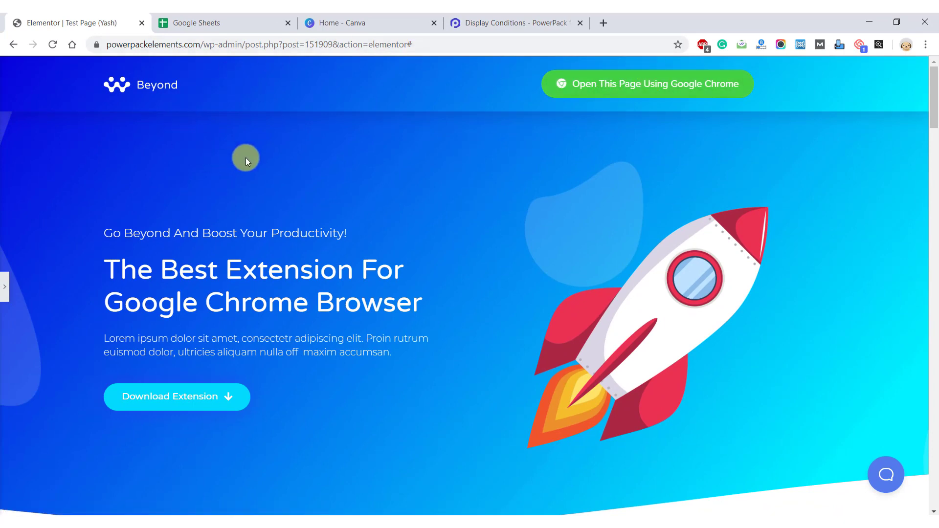
# Step: Restore the editor panel and select the header's 'Open This Page Using Google Chrome' button
pyautogui.click(5, 286)
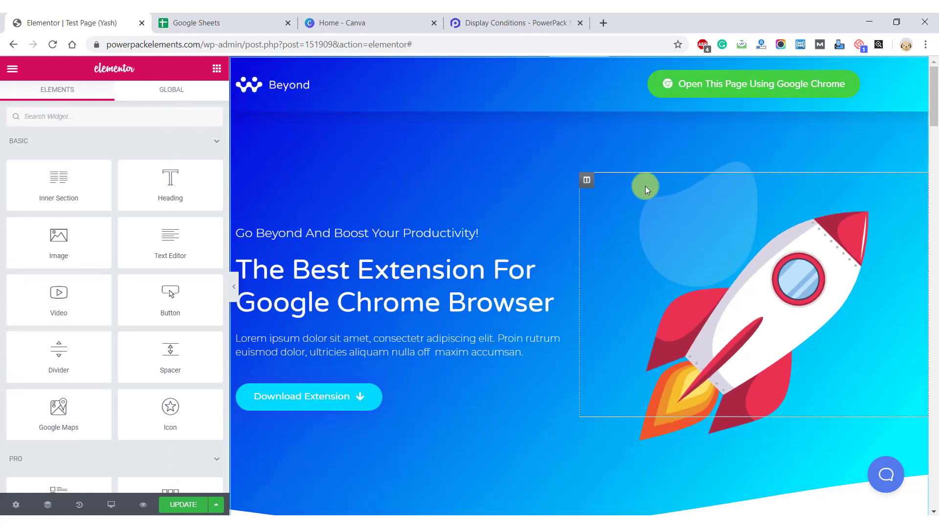
pyautogui.click(632, 87)
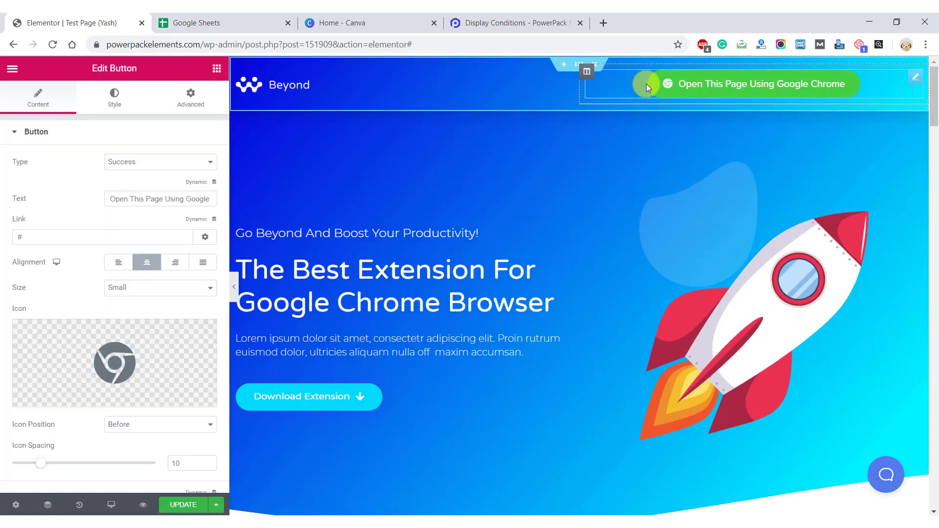
# Step: Turn on PowerPack Display Conditions for the Chrome button with Any condition met
pyautogui.click(189, 108)
pyautogui.click(84, 132)
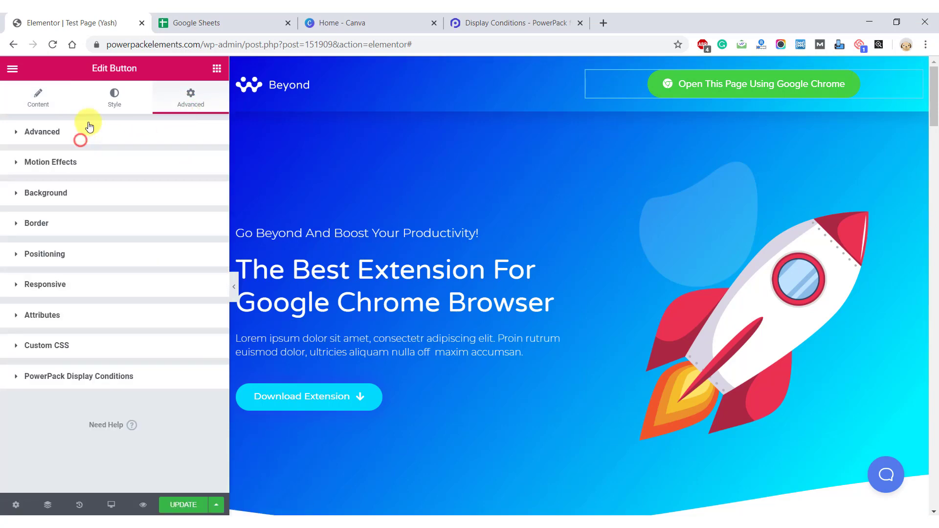
pyautogui.click(92, 387)
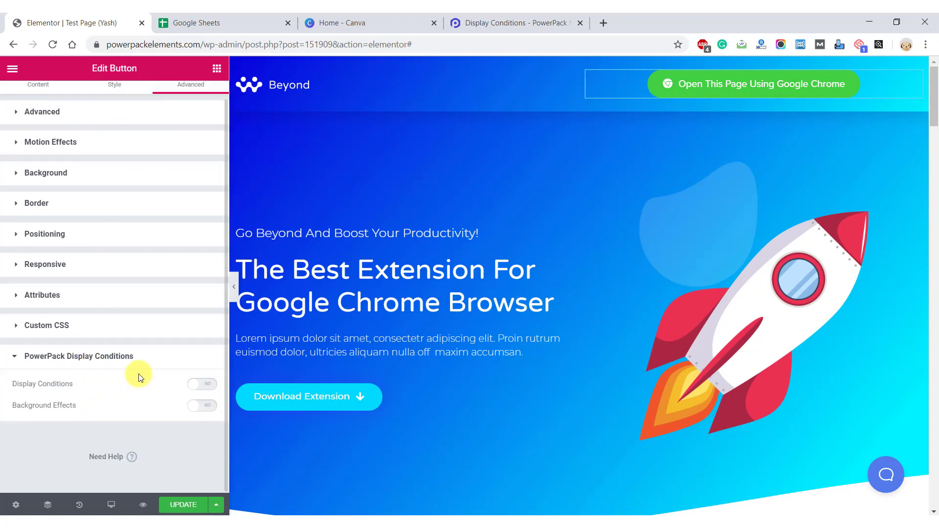
pyautogui.click(198, 387)
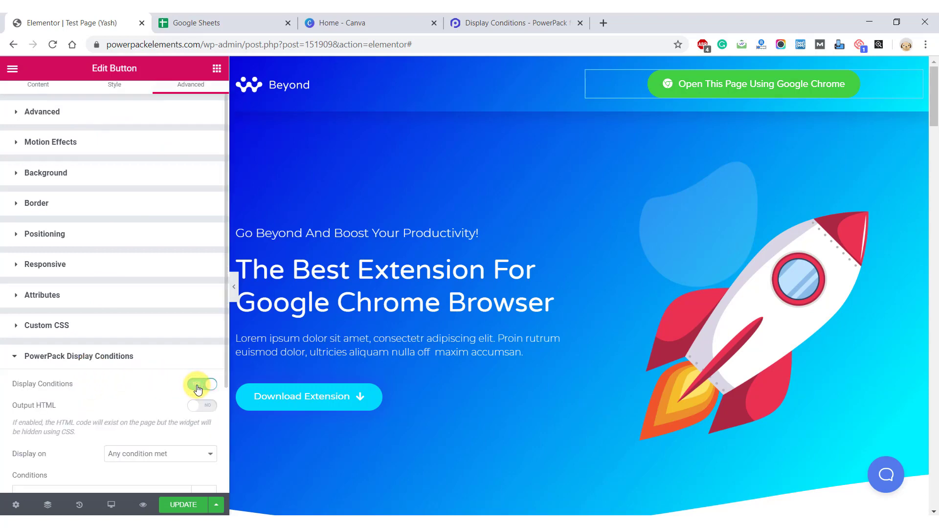
pyautogui.scroll(-3, 127, 331)
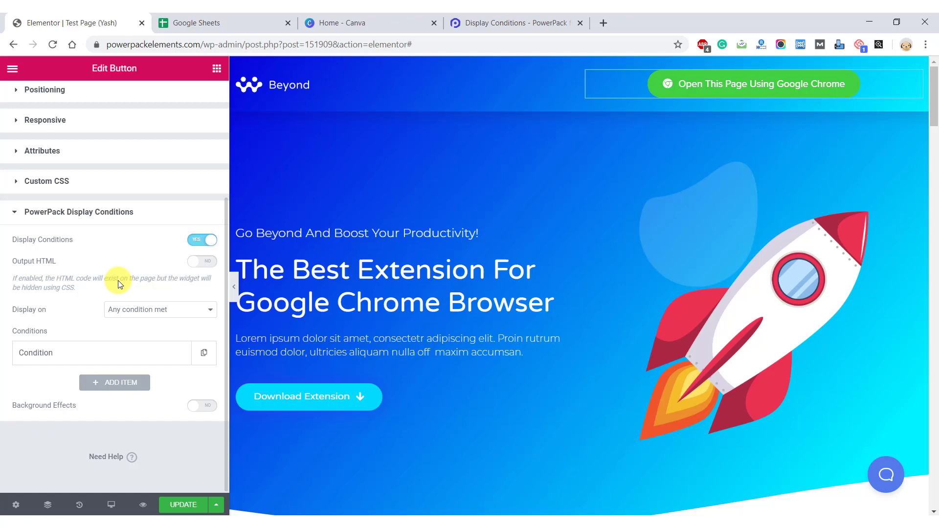
pyautogui.click(172, 309)
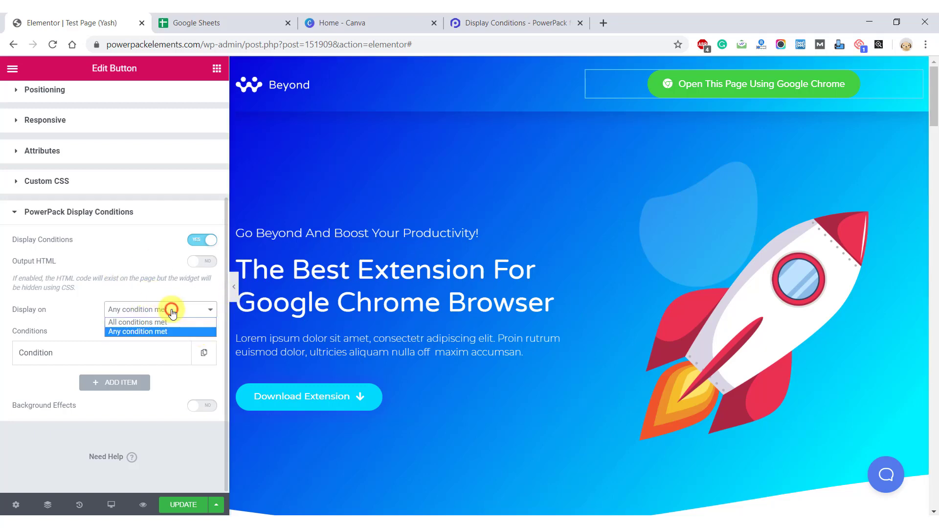
pyautogui.click(157, 330)
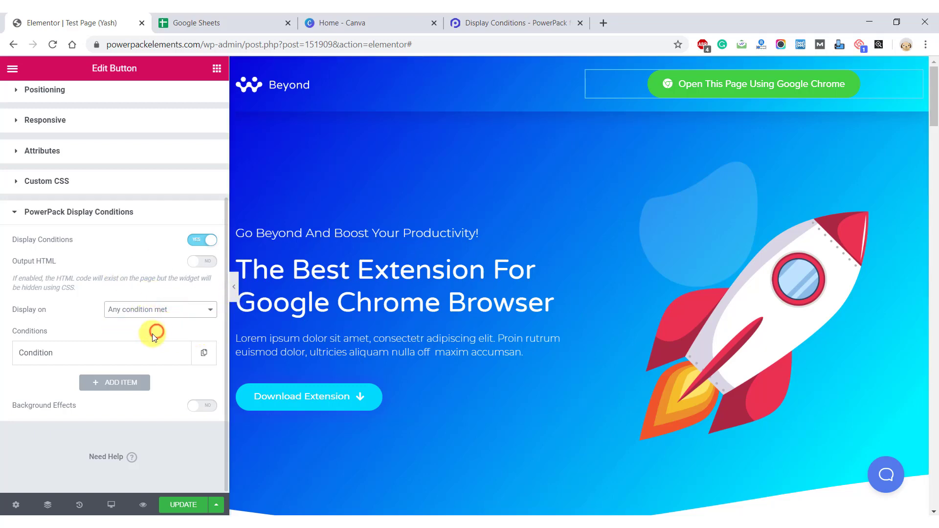
# Step: Set the condition to Browser, Is not, Google Chrome
pyautogui.click(96, 353)
pyautogui.scroll(-2, 54, 312)
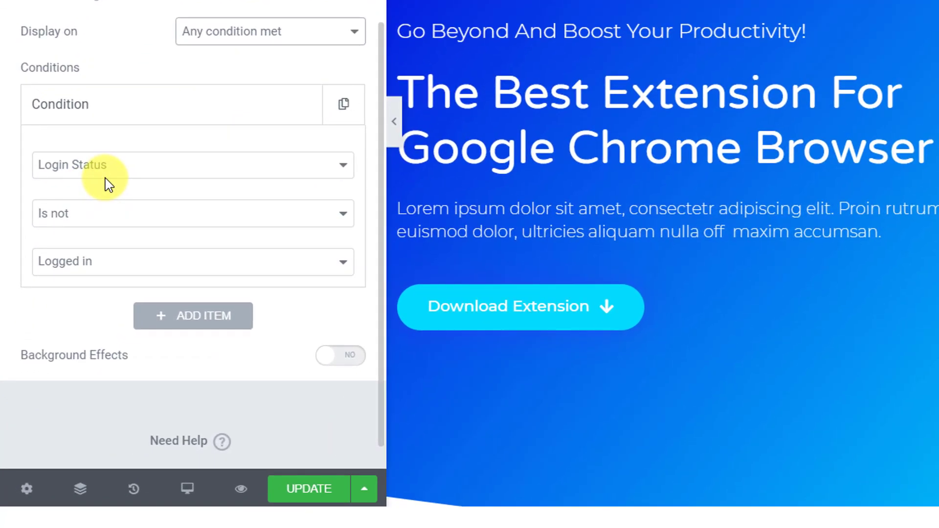
pyautogui.click(108, 185)
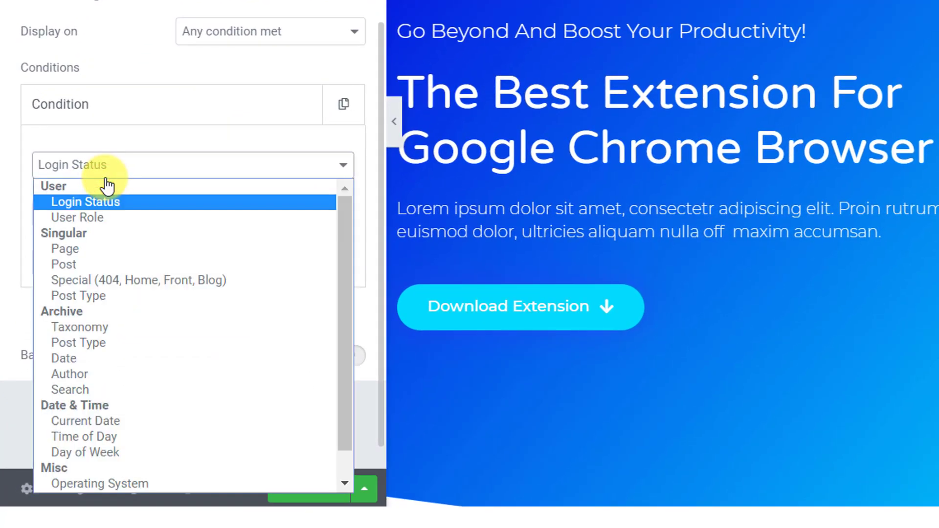
pyautogui.scroll(-1, 132, 293)
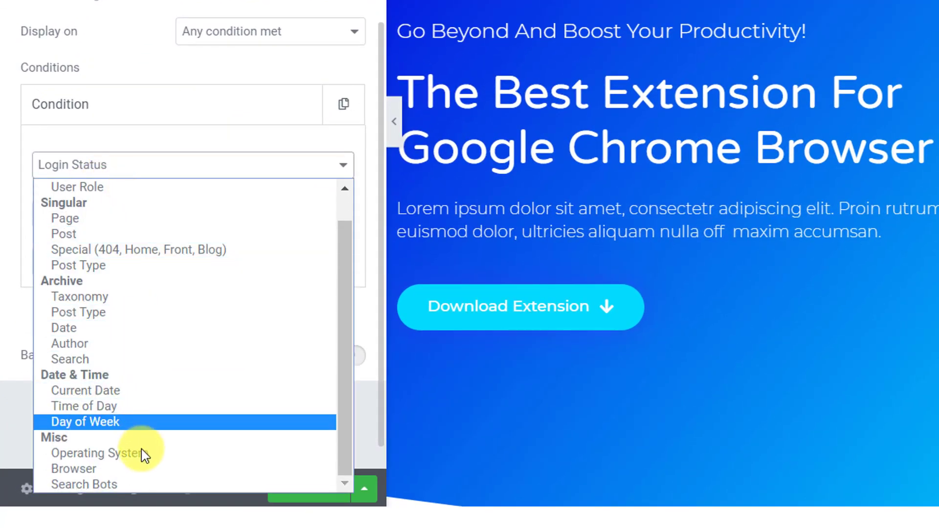
pyautogui.click(145, 473)
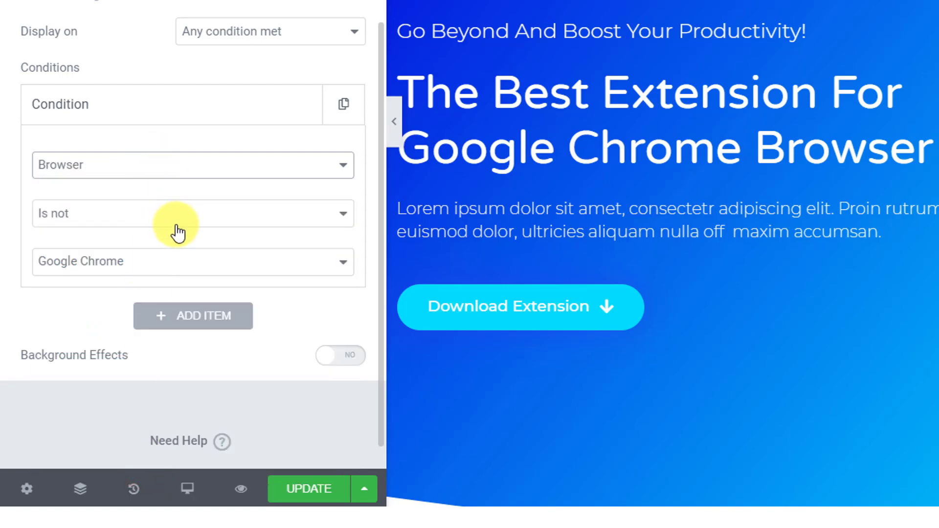
pyautogui.click(178, 261)
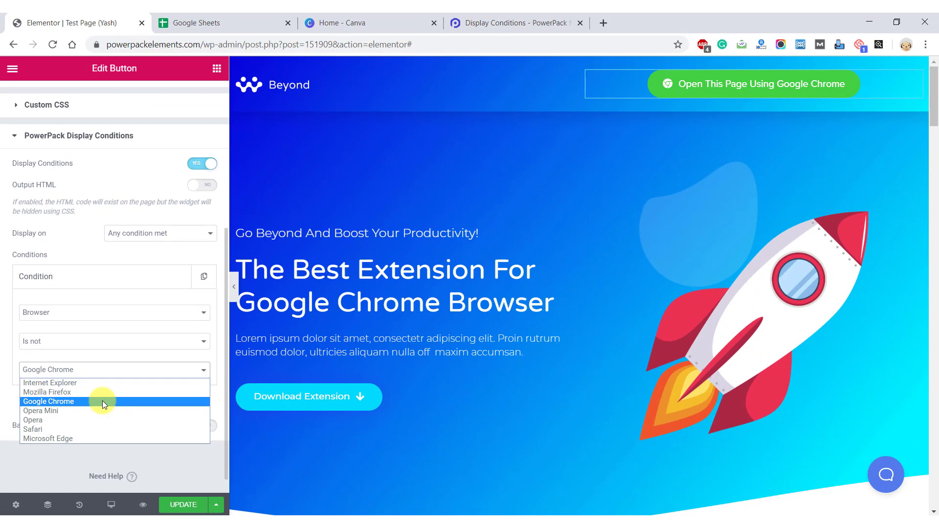
pyautogui.click(156, 333)
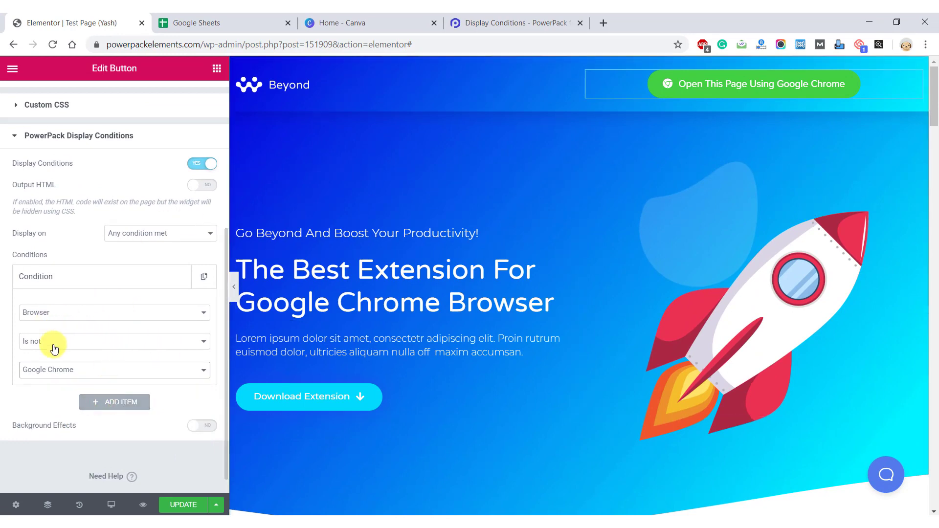
pyautogui.click(57, 405)
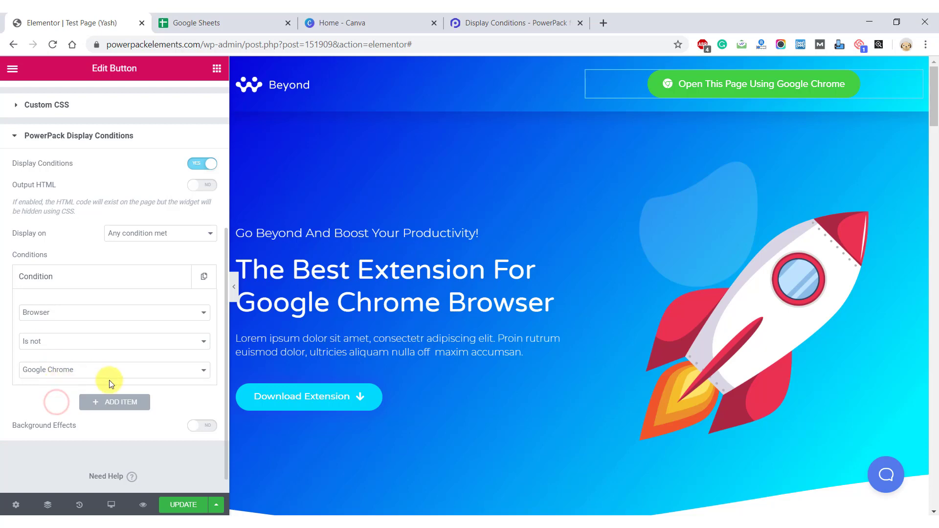
# Step: Preview the page, close the Canva and Google Sheets tabs, and select the preview URL
pyautogui.click(147, 505)
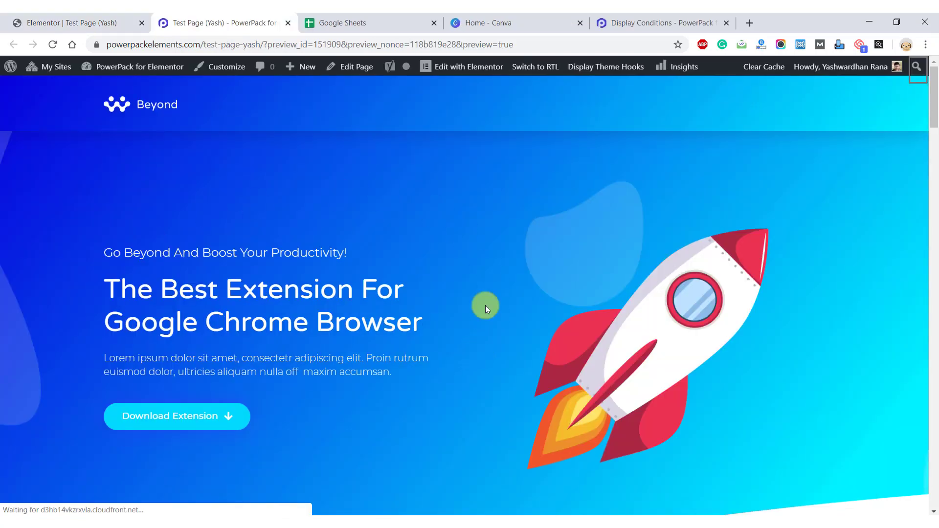
pyautogui.middleClick(482, 17)
pyautogui.middleClick(419, 18)
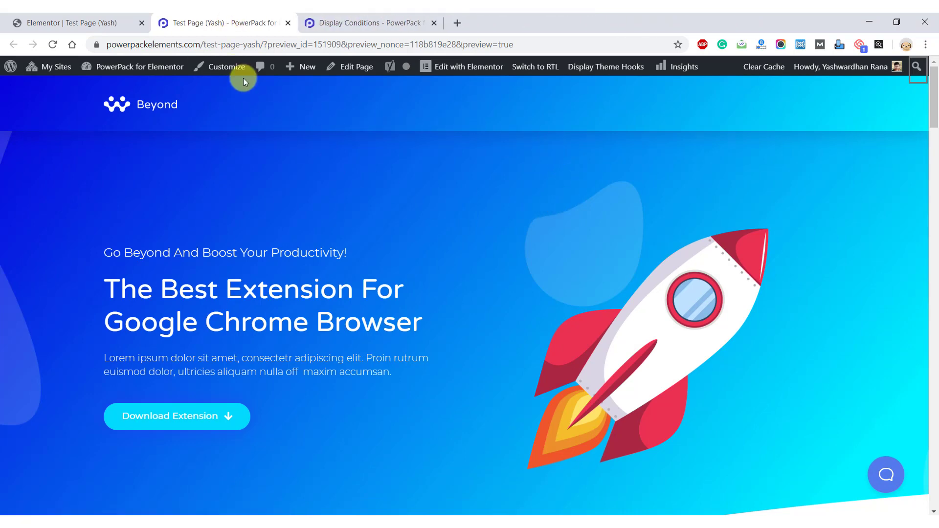
pyautogui.moveTo(259, 45); pyautogui.dragTo(52, 78)
pyautogui.hotkey('ctrl', 'c')
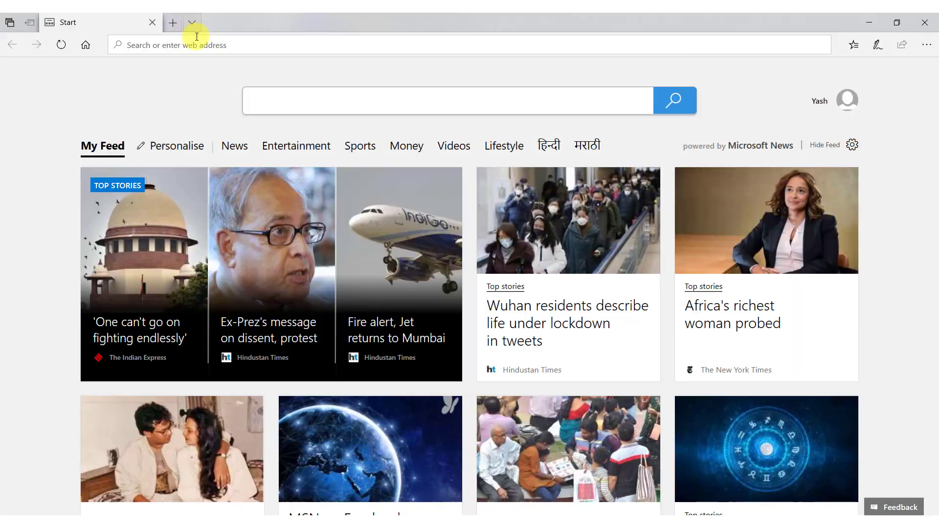
# Step: Paste the test page URL into Microsoft Edge's address bar and load it
pyautogui.click(197, 37)
pyautogui.hotkey('ctrl', 'v')
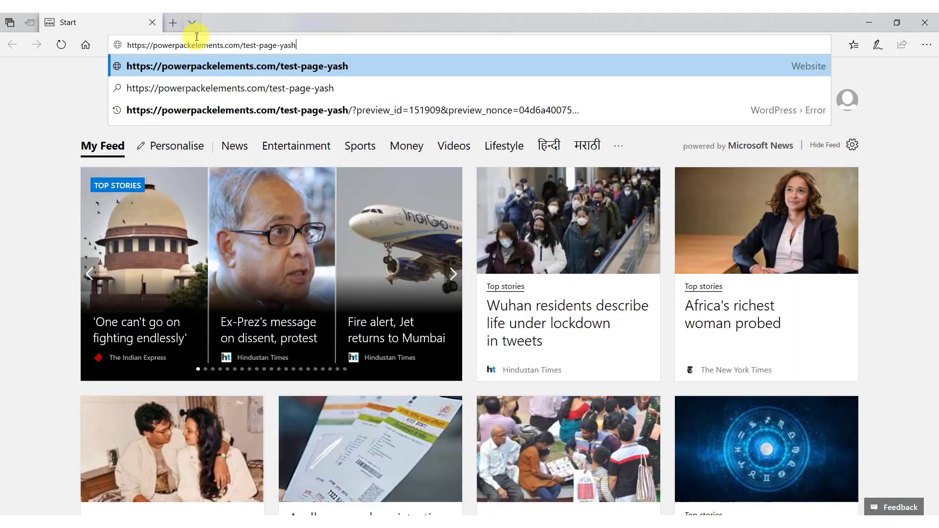
pyautogui.press('Return')
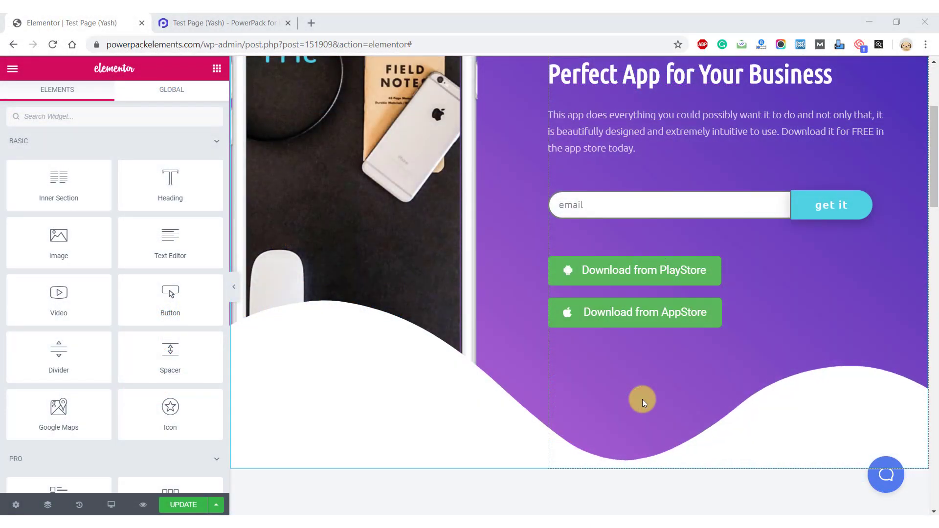
# Step: Scroll the Elementor canvas to the PlayStore and AppStore download buttons
pyautogui.scroll(4, 642, 399)
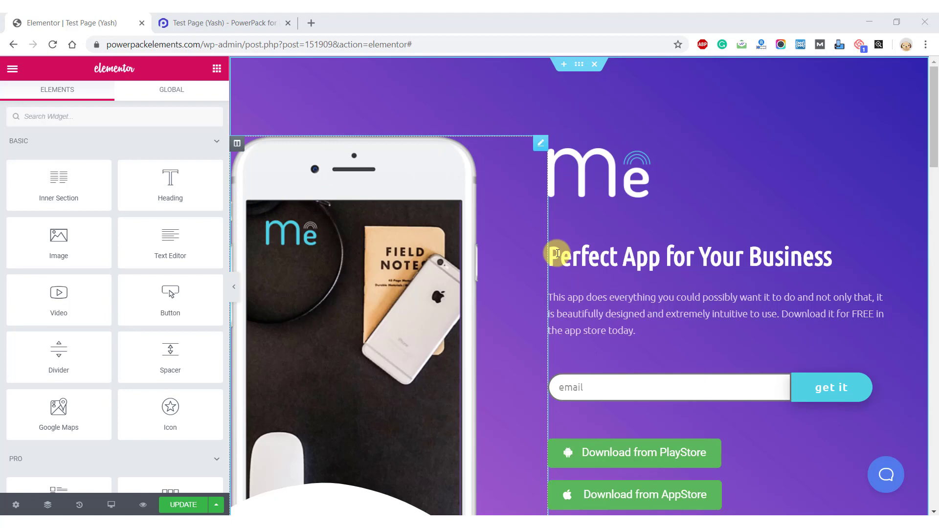
pyautogui.scroll(-3, 661, 259)
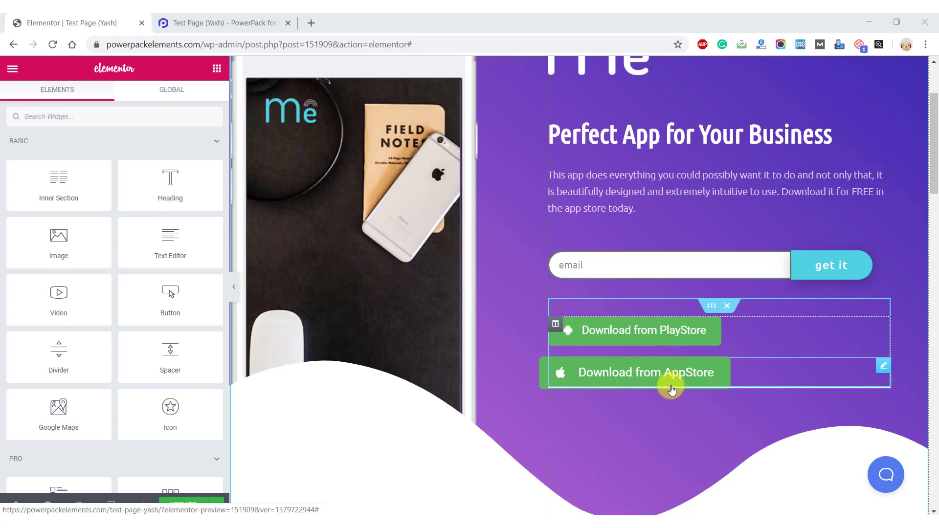
# Step: Select the Download from PlayStore button and turn on its PowerPack Display Conditions
pyautogui.click(618, 335)
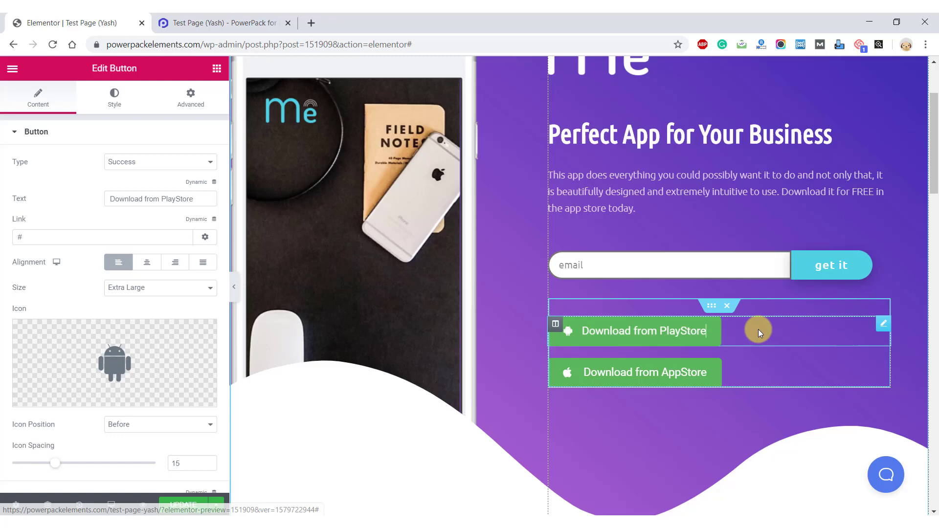
pyautogui.click(758, 329)
pyautogui.click(617, 331)
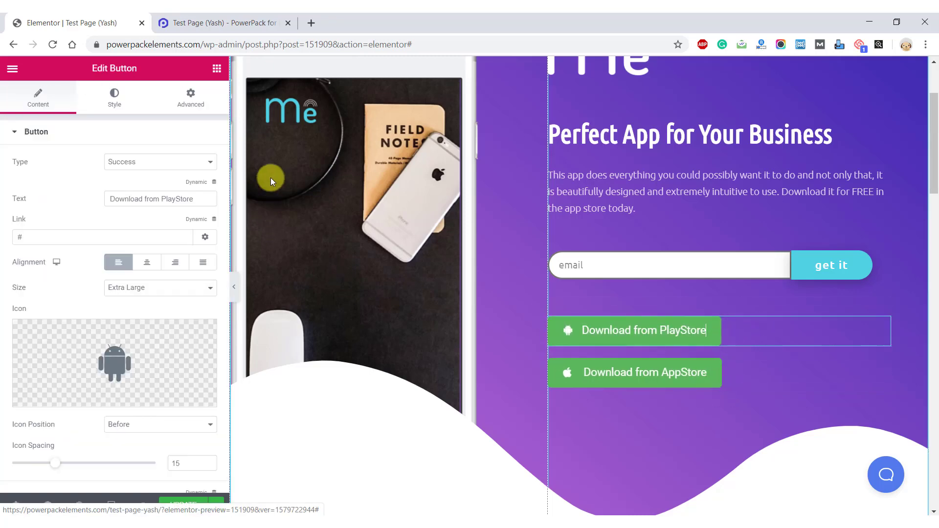
pyautogui.click(191, 95)
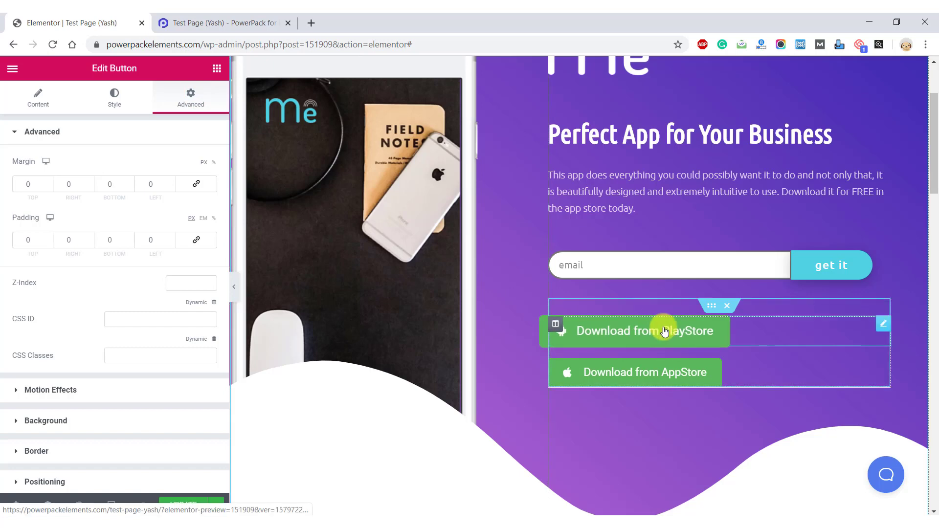
pyautogui.scroll(-4, 118, 342)
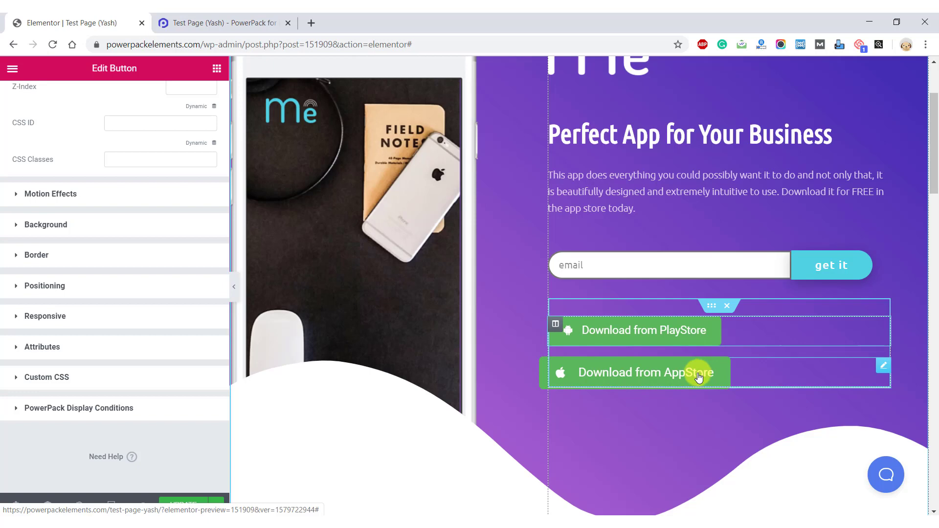
pyautogui.click(667, 329)
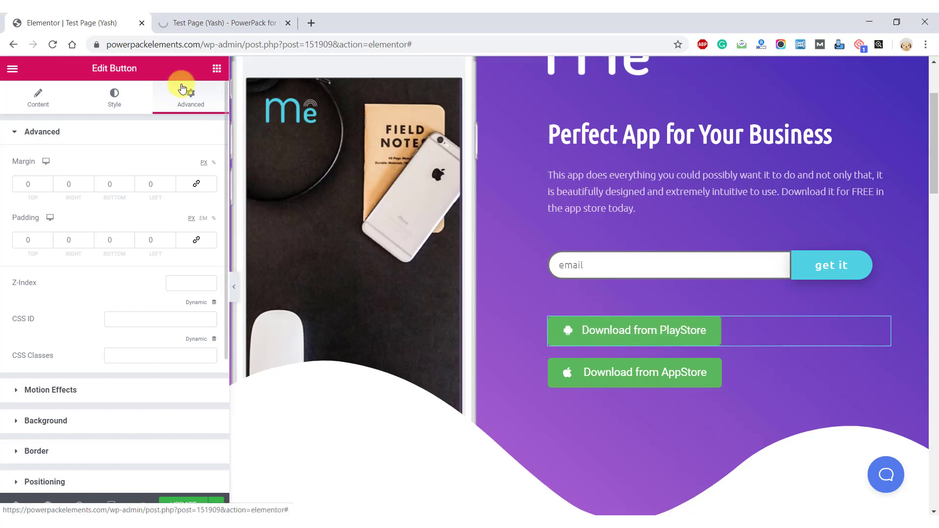
pyautogui.scroll(-4, 131, 365)
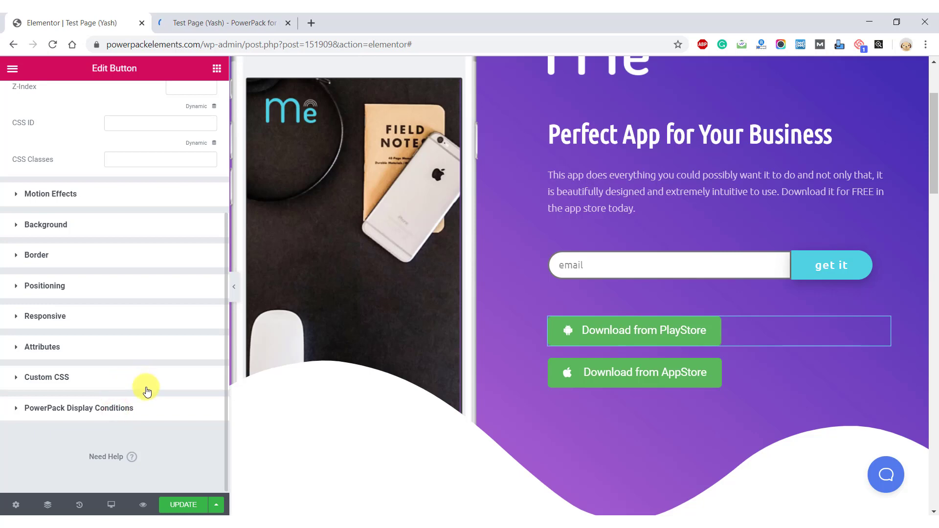
pyautogui.click(87, 415)
pyautogui.click(201, 407)
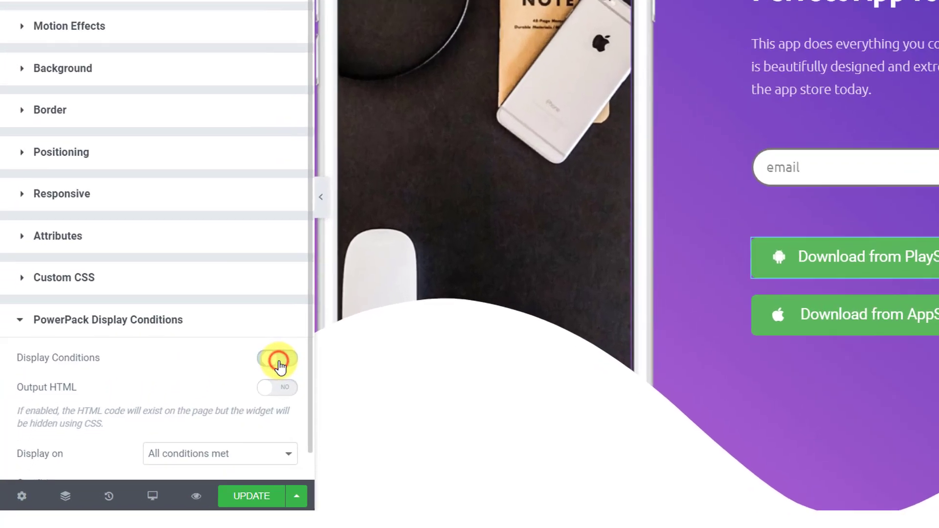
# Step: Set its condition to Operating System, Is, Android
pyautogui.scroll(-3, 345, 189)
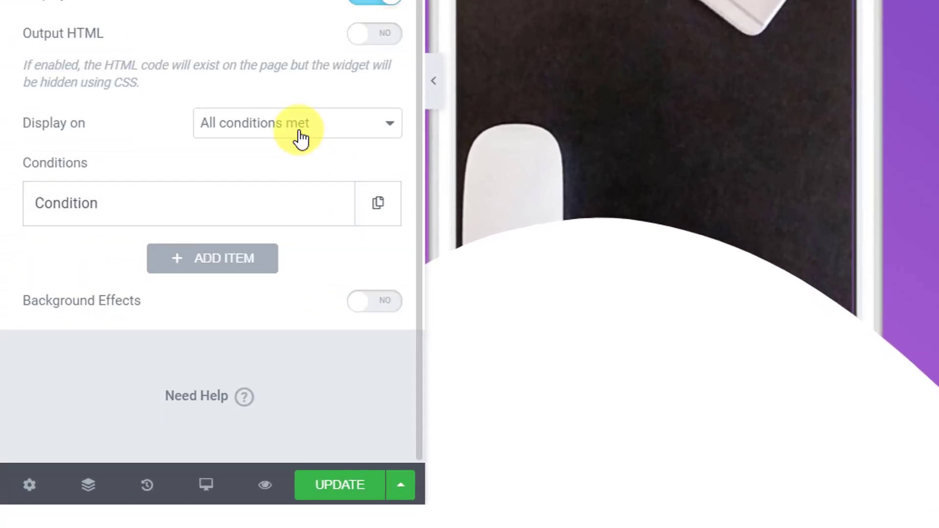
pyautogui.click(301, 208)
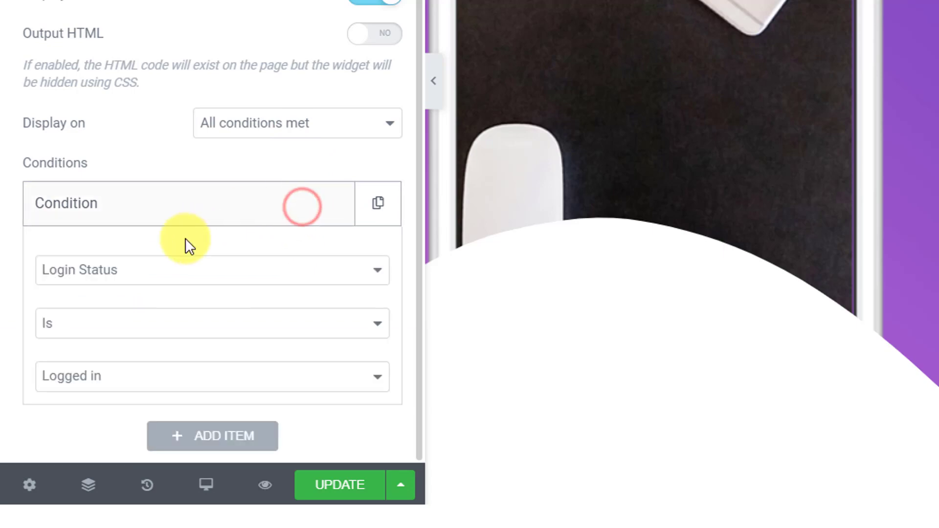
pyautogui.click(181, 270)
pyautogui.scroll(-1, 183, 253)
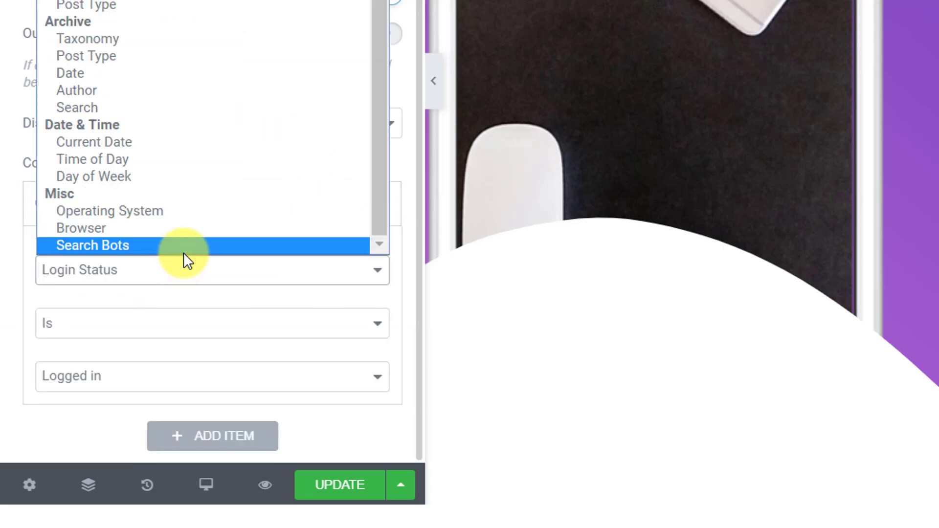
pyautogui.click(196, 210)
pyautogui.scroll(-3, 254, 216)
pyautogui.click(151, 203)
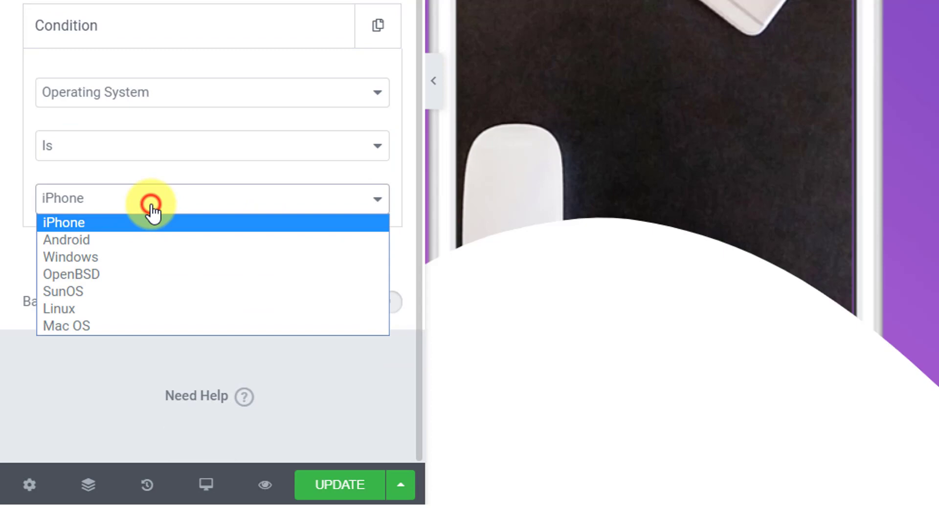
pyautogui.click(178, 244)
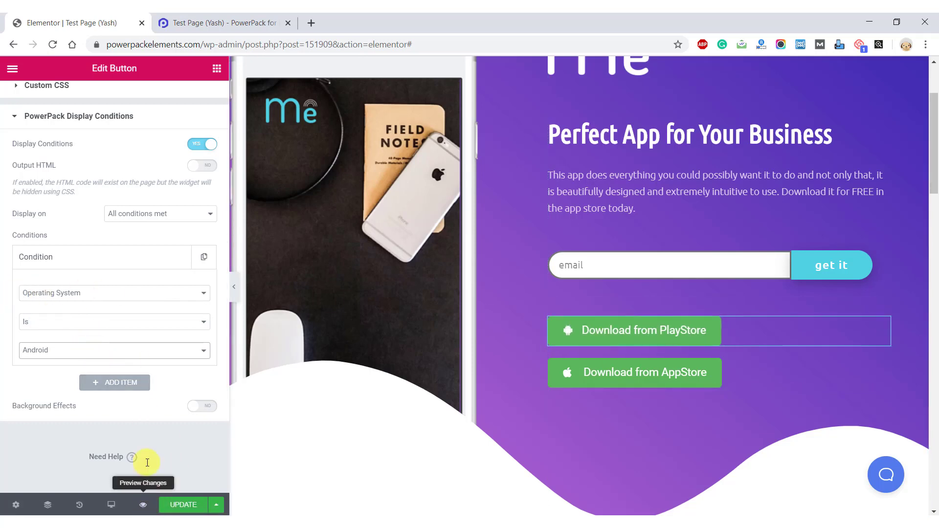
# Step: Select the Download from AppStore button and turn on its PowerPack Display Conditions
pyautogui.click(660, 373)
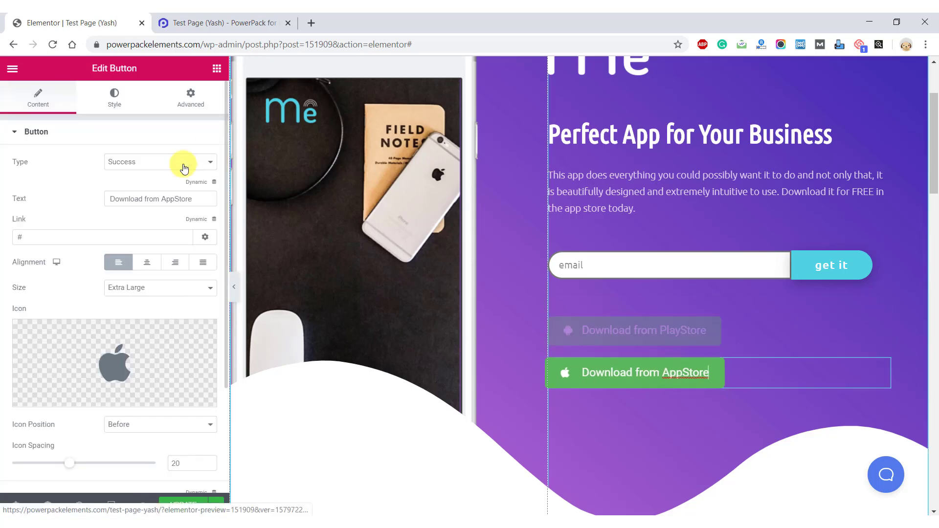
pyautogui.click(176, 108)
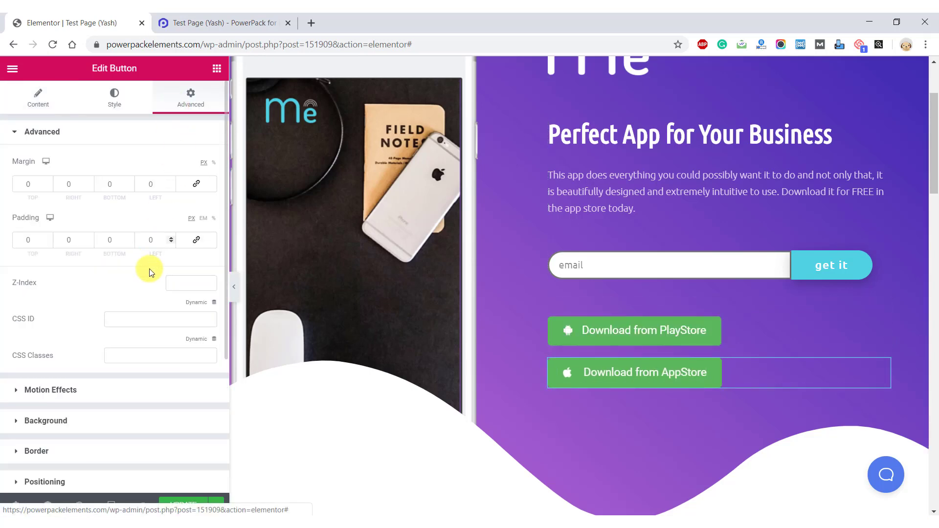
pyautogui.scroll(-5, 147, 269)
pyautogui.click(126, 407)
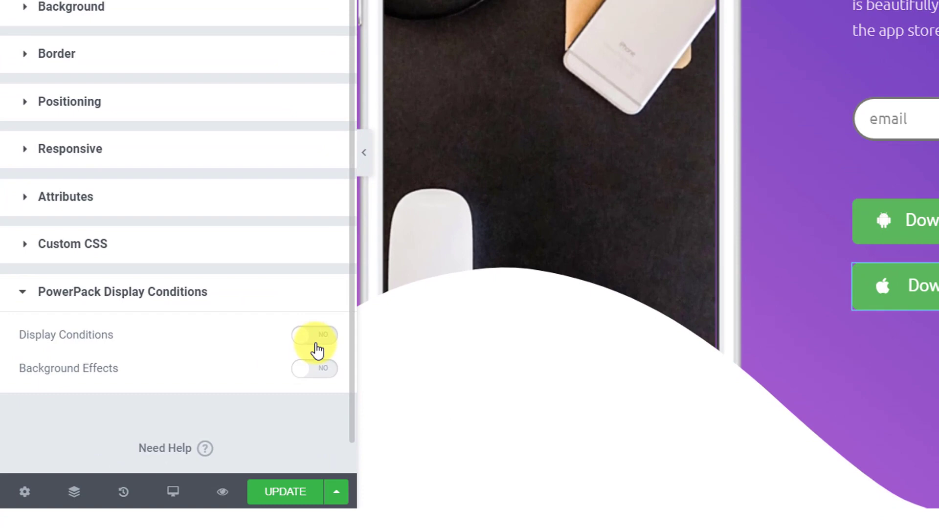
pyautogui.click(245, 384)
pyautogui.scroll(-4, 192, 399)
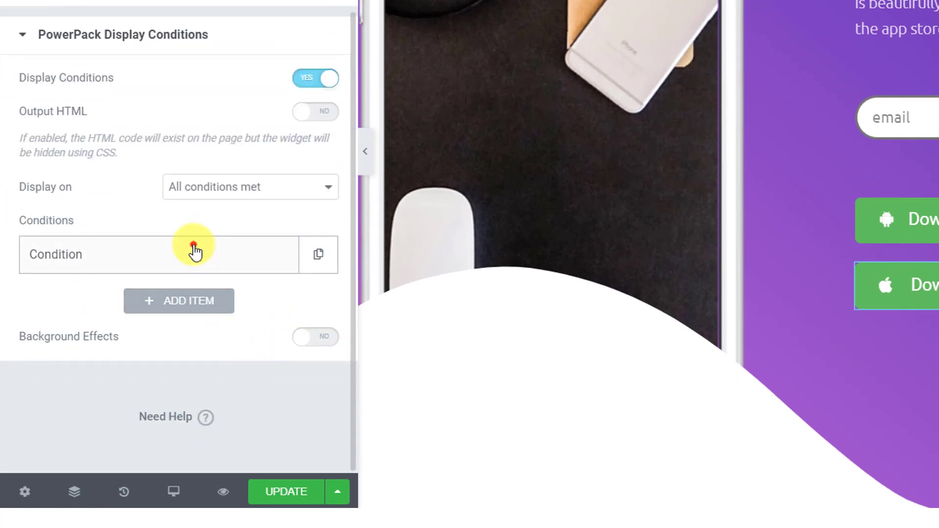
# Step: Set the first condition to Operating System, Is, Mac OS
pyautogui.click(193, 247)
pyautogui.click(150, 322)
pyautogui.scroll(-1, 145, 297)
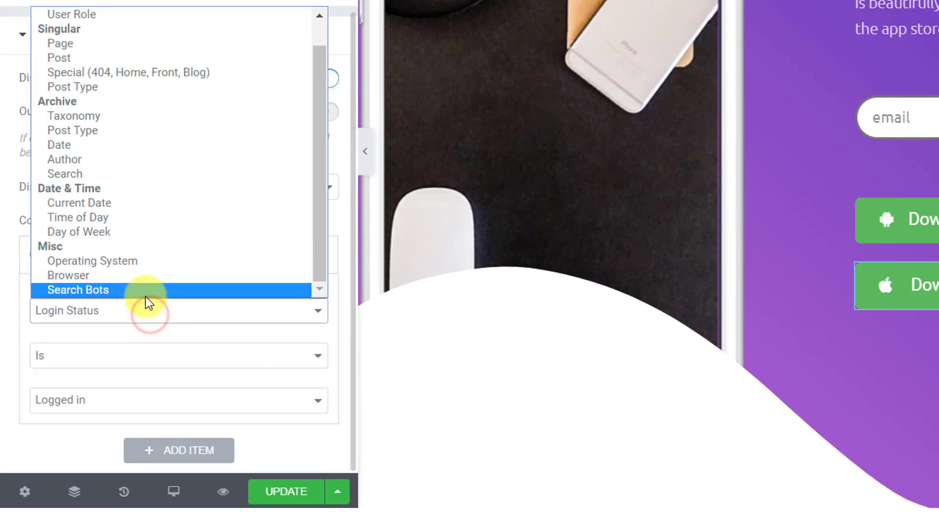
pyautogui.click(143, 265)
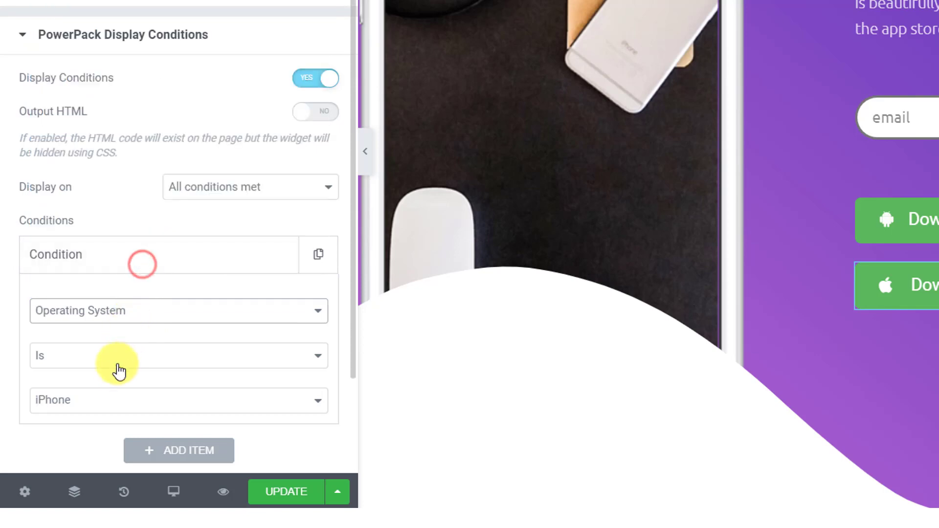
pyautogui.click(116, 404)
pyautogui.click(128, 379)
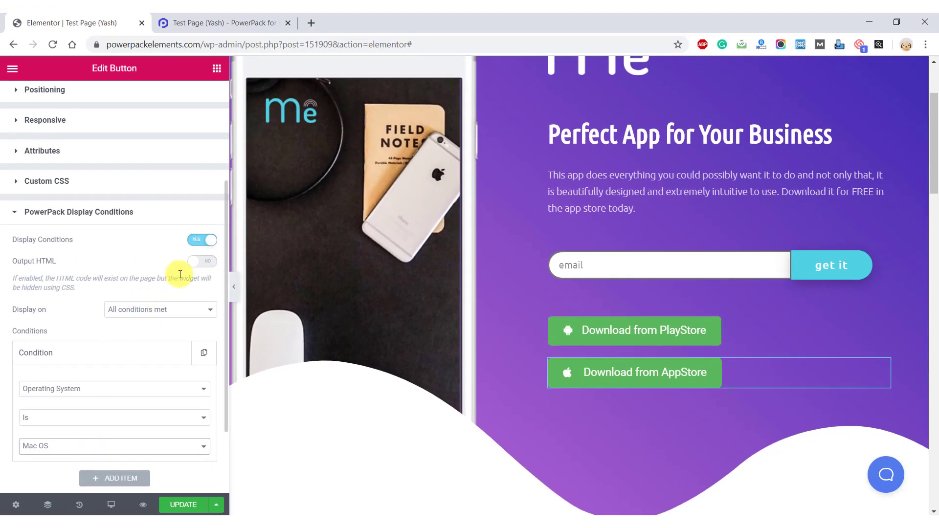
# Step: Add a second condition, Operating System, Is, iPhone, and review both conditions
pyautogui.scroll(-2, 171, 289)
pyautogui.click(119, 402)
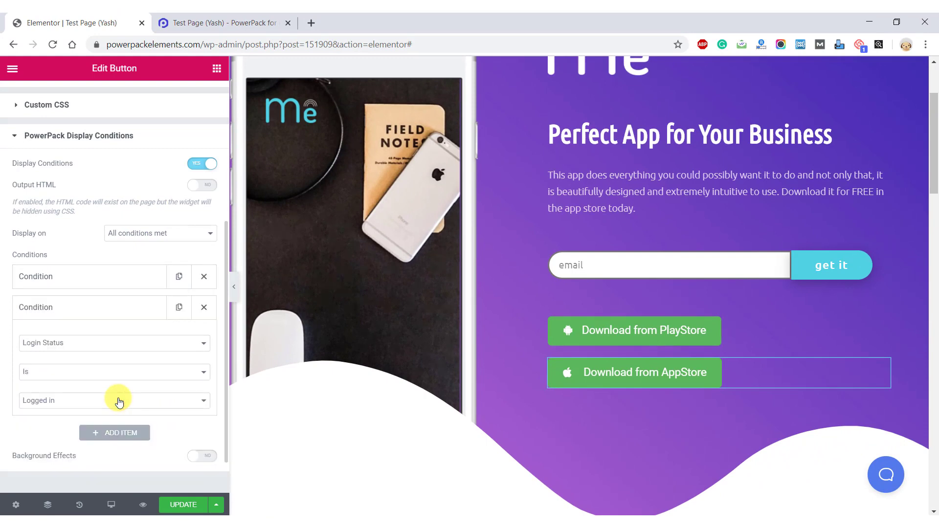
pyautogui.click(113, 348)
pyautogui.scroll(-1, 116, 323)
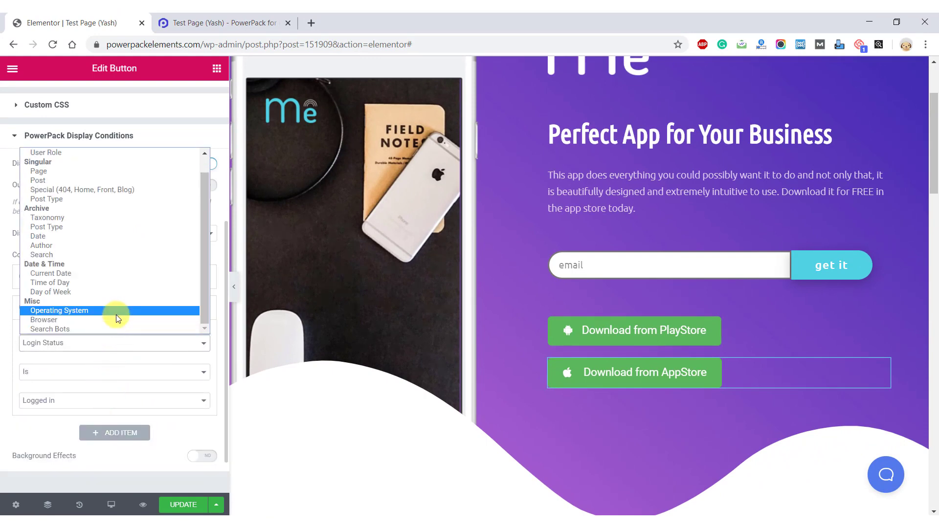
pyautogui.click(116, 313)
pyautogui.click(89, 402)
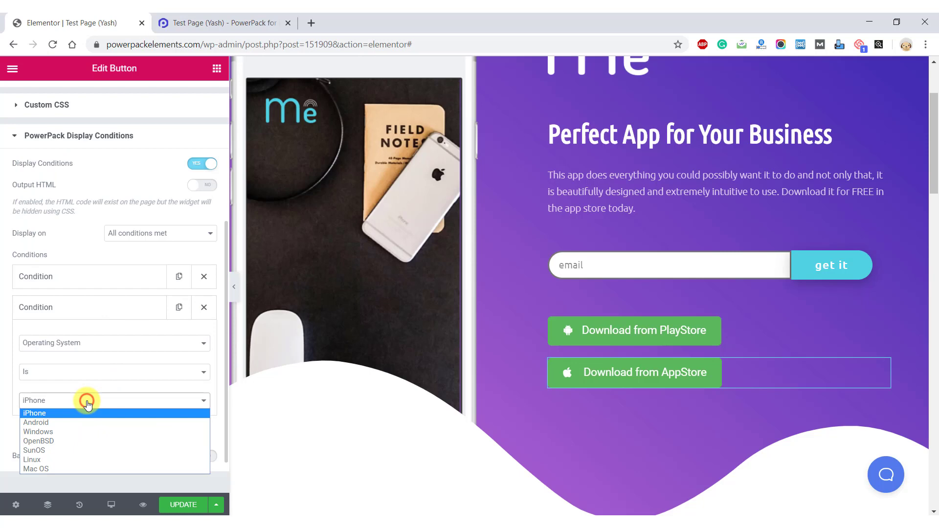
pyautogui.click(87, 413)
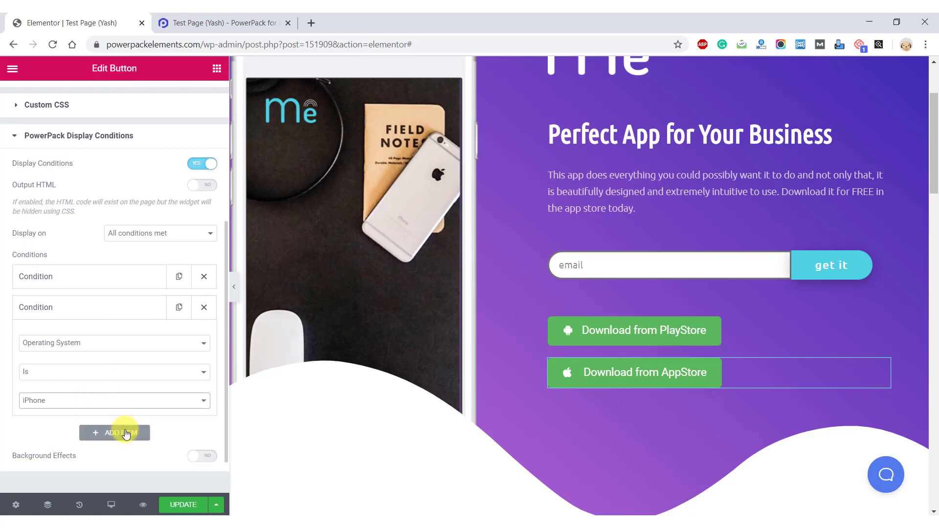
pyautogui.click(83, 278)
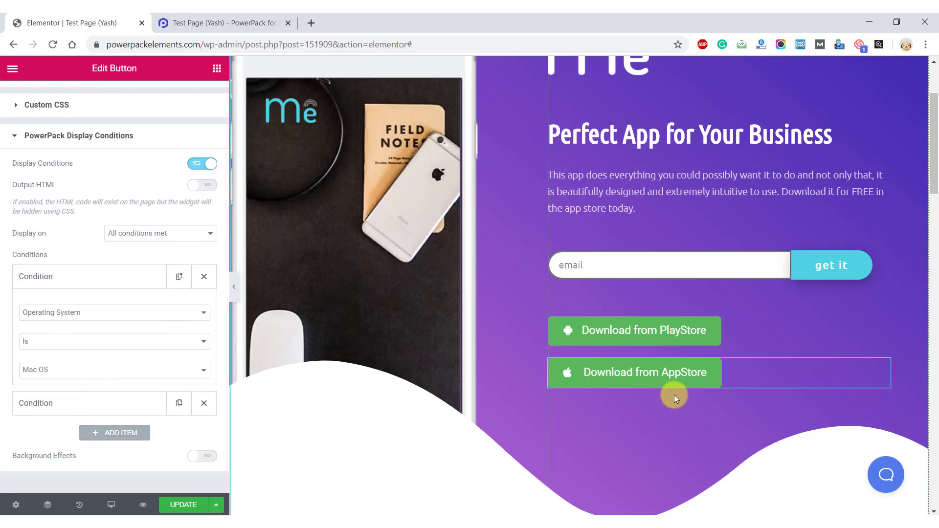
pyautogui.click(80, 278)
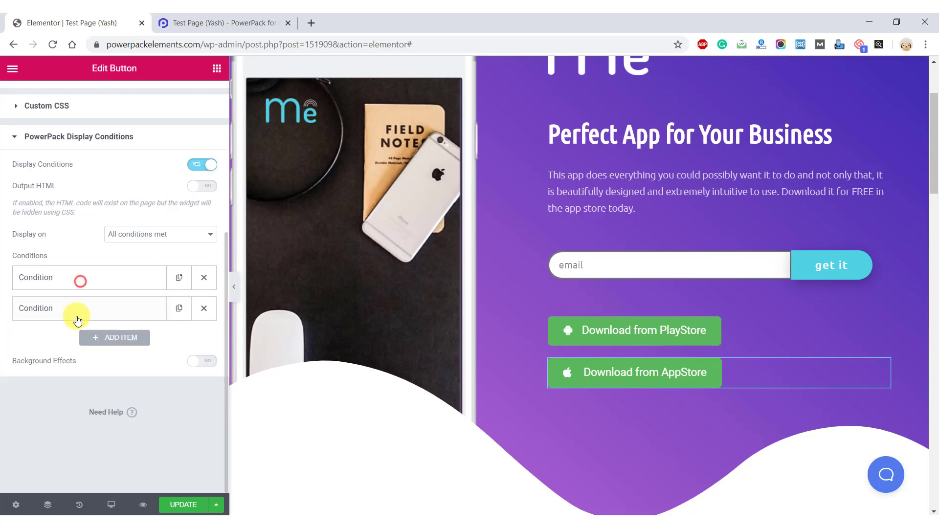
pyautogui.click(76, 317)
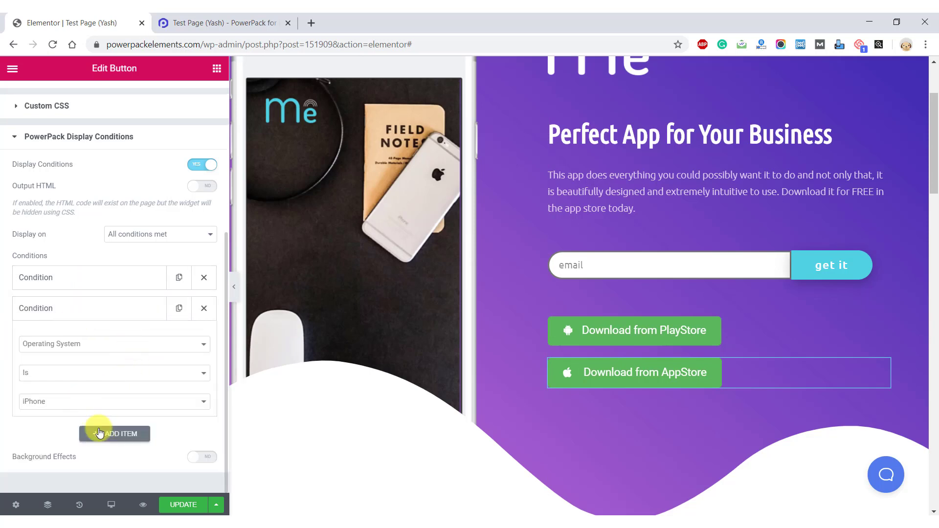
# Step: Save the page with Update and check the result in the preview tab
pyautogui.click(175, 505)
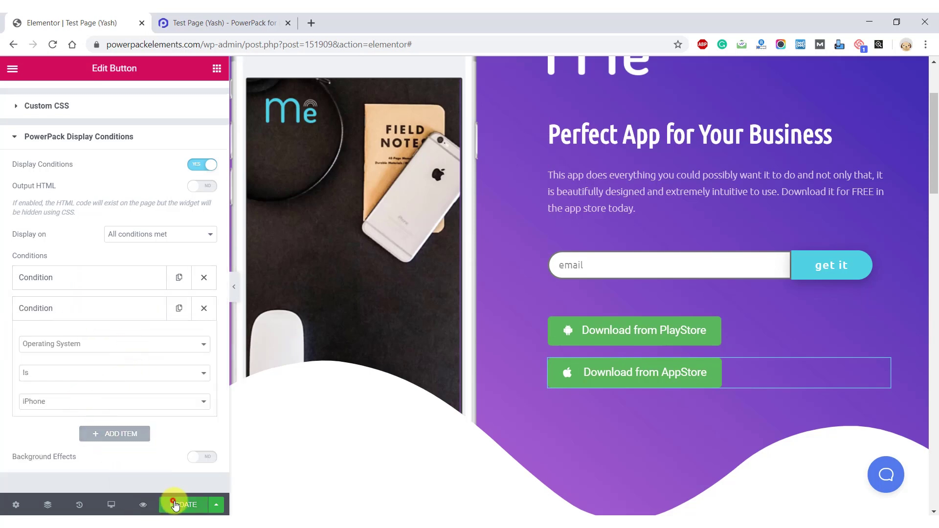
pyautogui.click(147, 506)
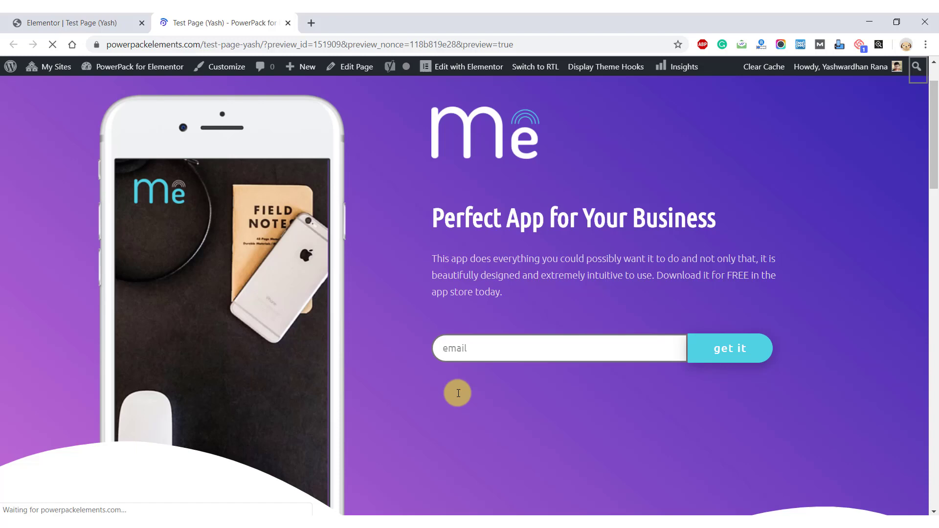
pyautogui.scroll(-1, 458, 393)
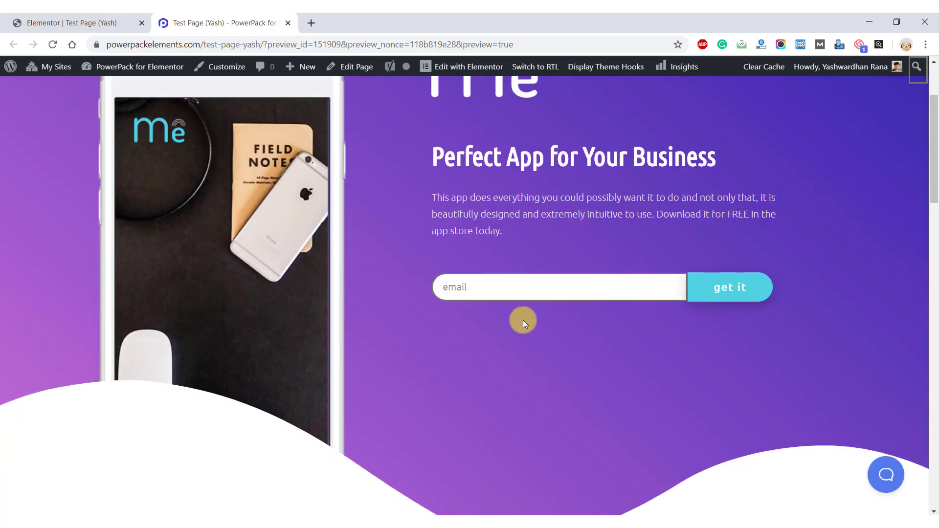
pyautogui.hotkey('ctrl', 'shift', 'Tab')
# Step: Switch the rule to Any condition met, change the OS to Windows, and save
pyautogui.click(736, 379)
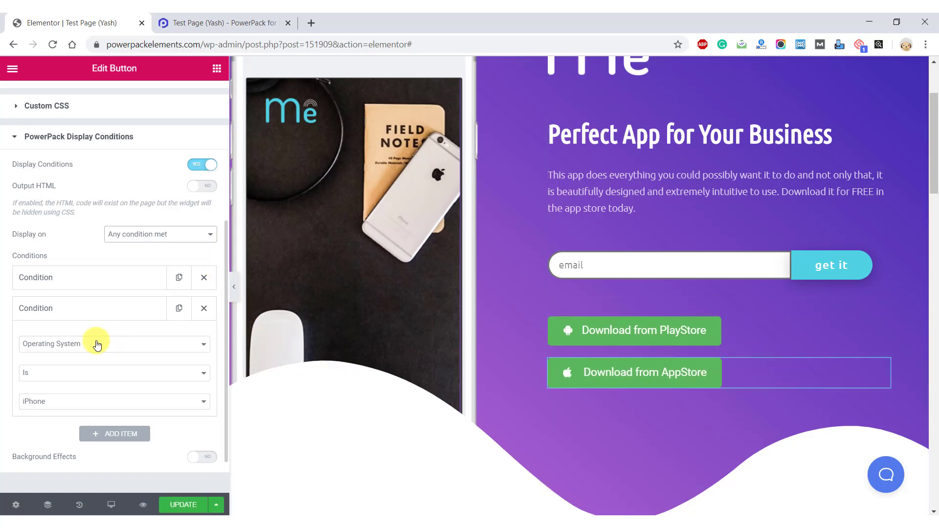
pyautogui.click(66, 402)
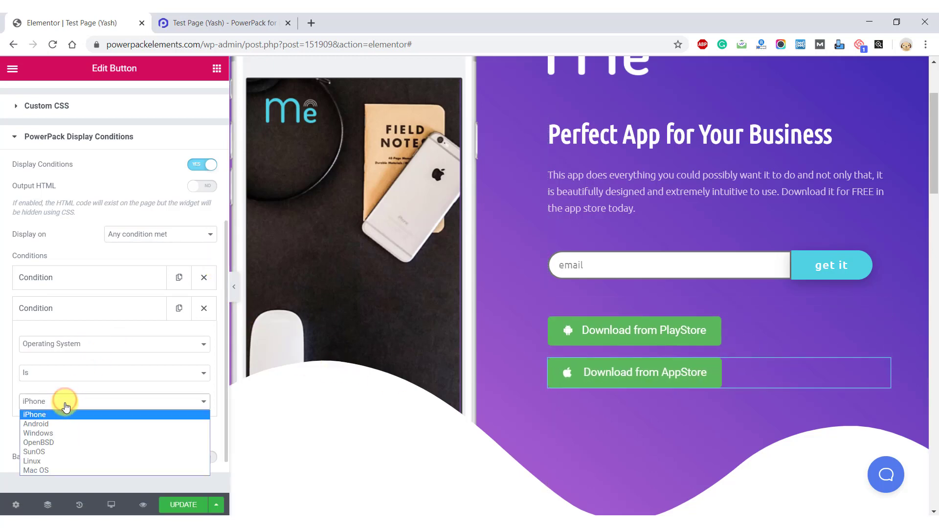
pyautogui.click(68, 434)
pyautogui.click(185, 505)
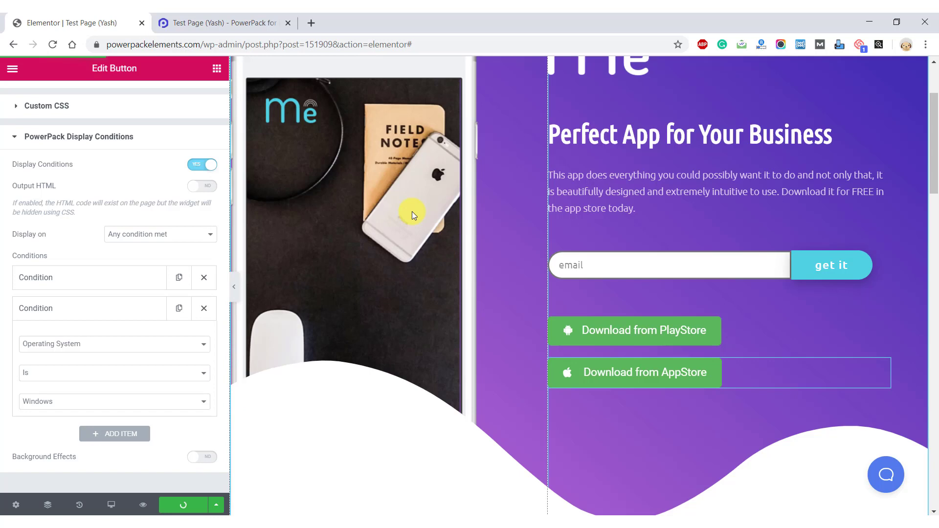
# Step: Check the AppStore button in the preview, then return to the editor's test page
pyautogui.click(242, 21)
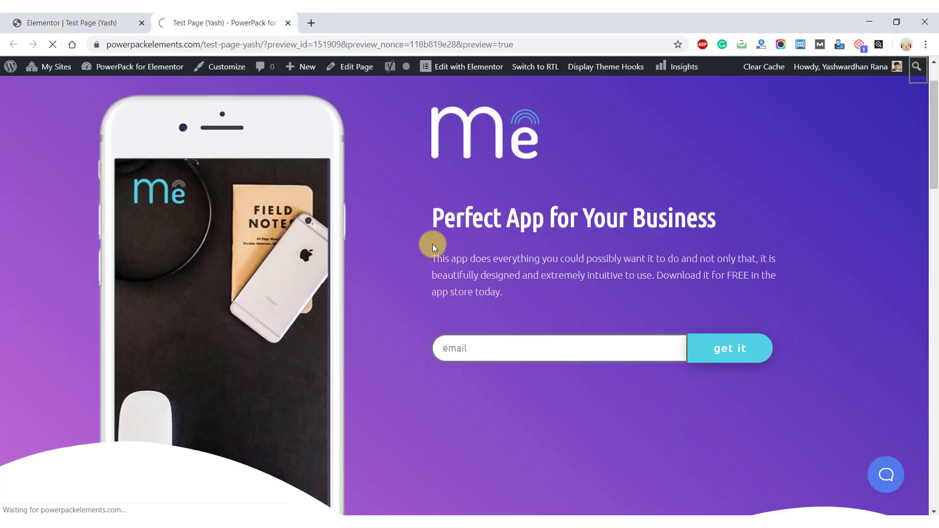
pyautogui.scroll(-1, 492, 313)
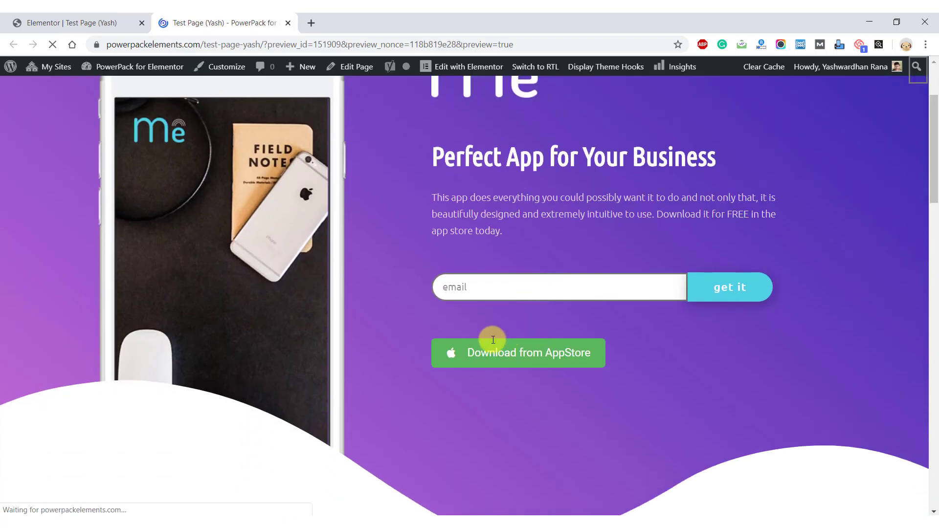
pyautogui.hotkey('ctrl', 'shift', 'Tab')
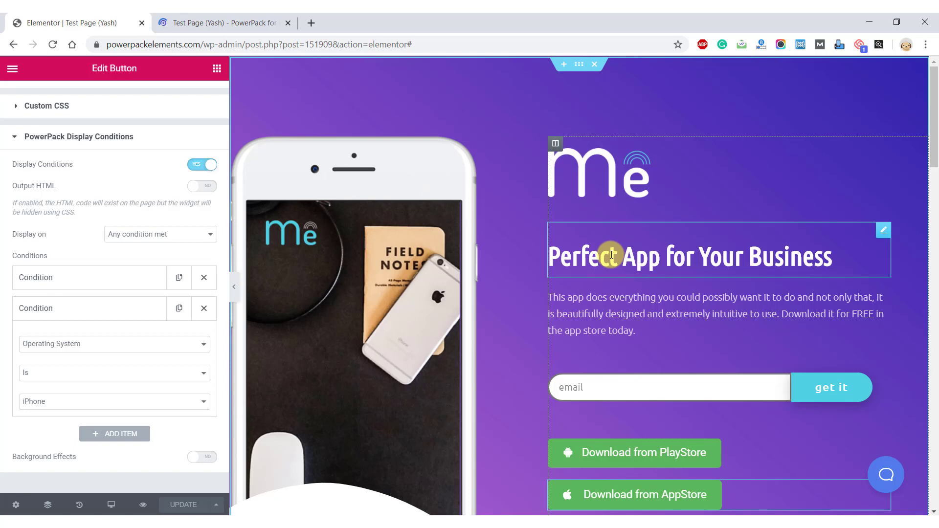
pyautogui.scroll(-1, 633, 283)
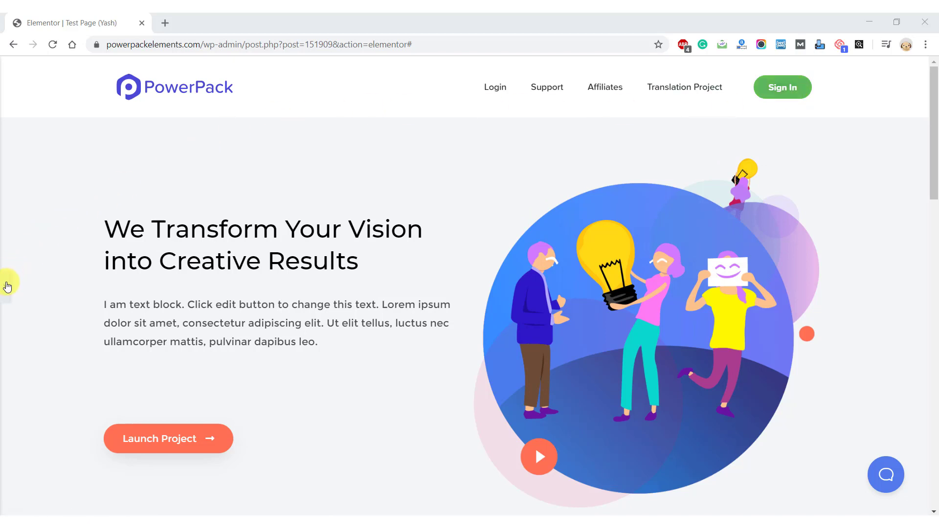
# Step: Turn on PowerPack Display Conditions for the Sign In button in its Advanced settings
pyautogui.click(5, 286)
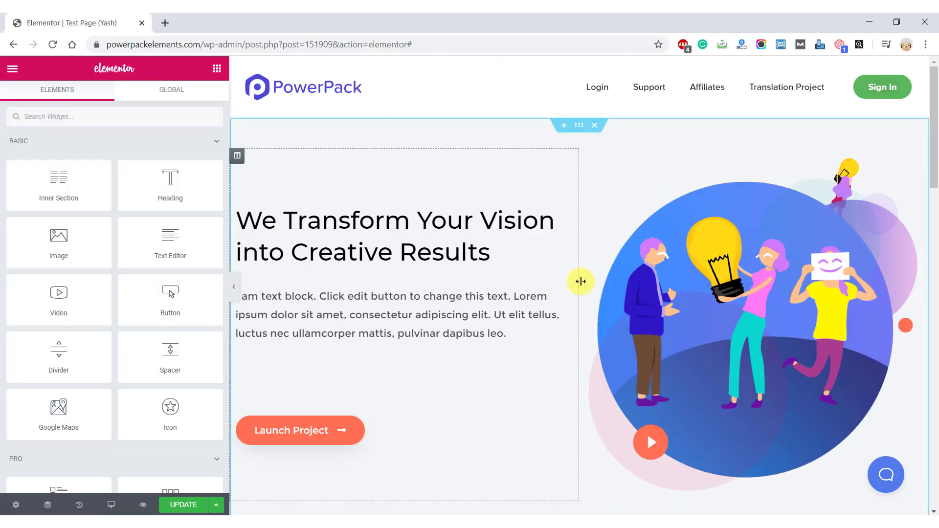
pyautogui.click(869, 98)
pyautogui.click(184, 106)
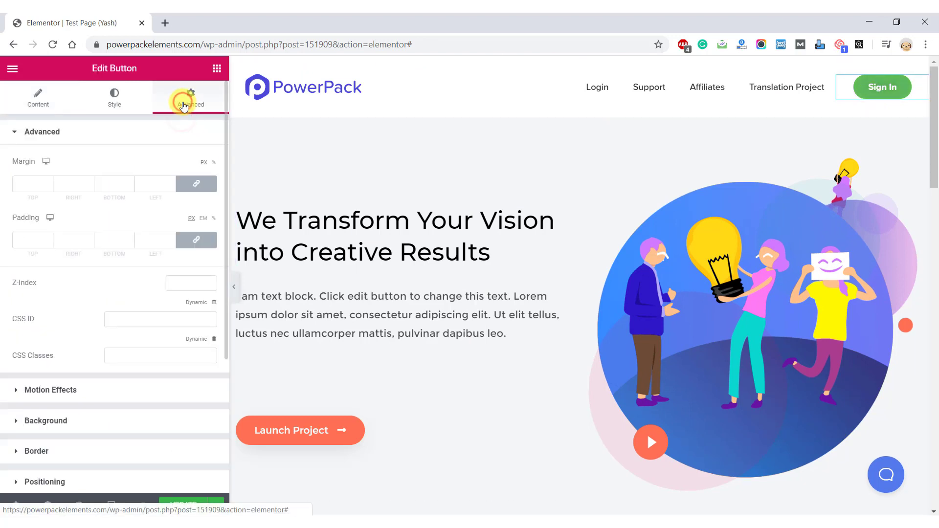
pyautogui.scroll(-4, 191, 186)
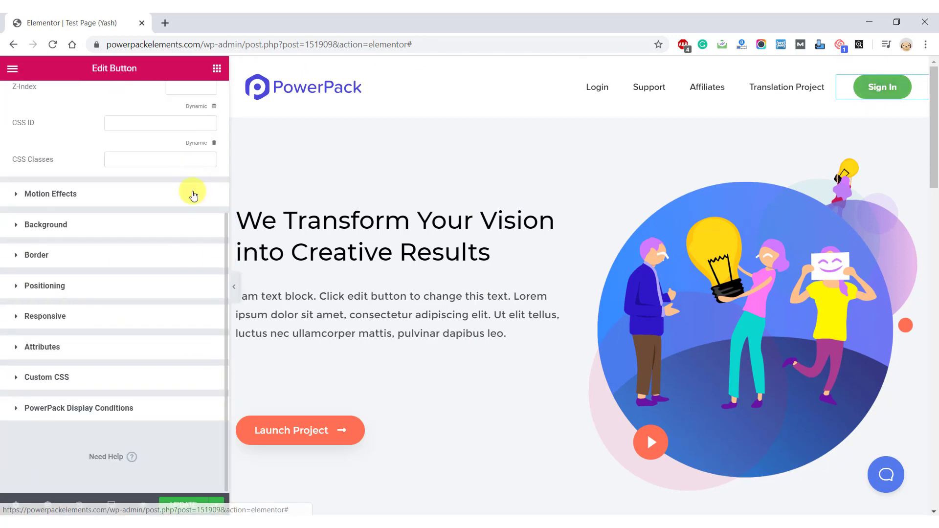
pyautogui.click(121, 415)
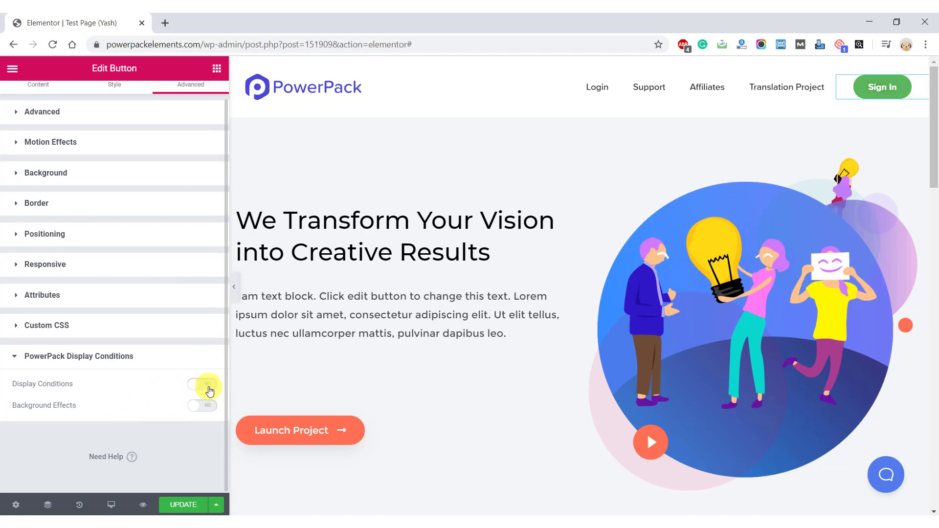
pyautogui.click(210, 390)
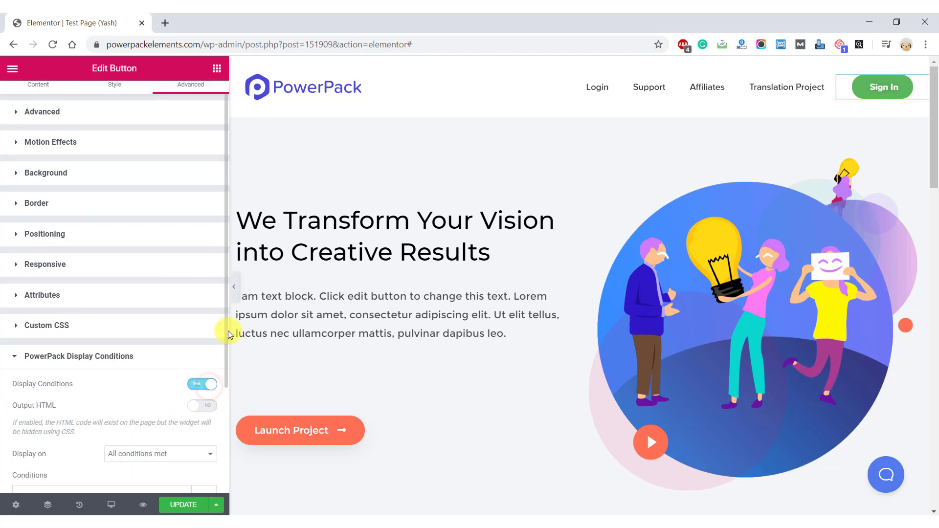
# Step: Set the button's display condition type to Login Status
pyautogui.scroll(-1, 347, 381)
pyautogui.scroll(-3, 347, 382)
pyautogui.scroll(-3, 73, 377)
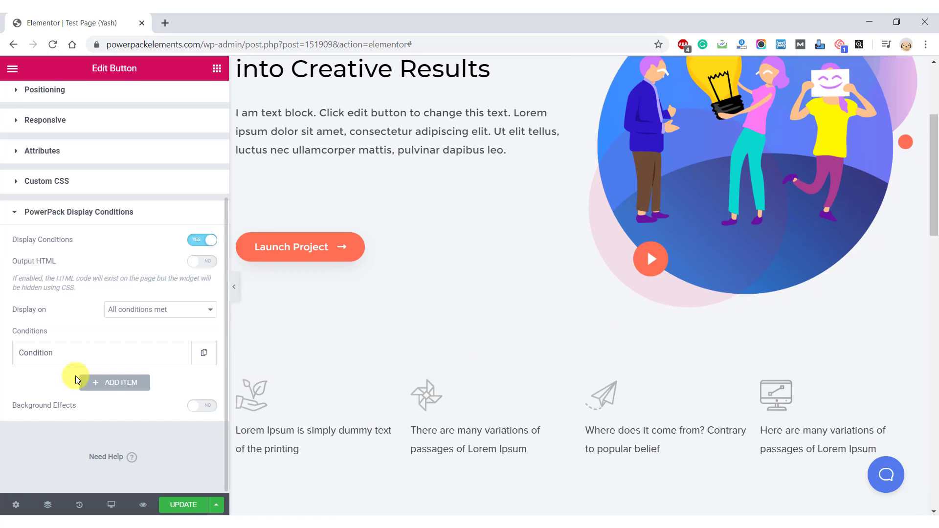
pyautogui.click(84, 357)
pyautogui.scroll(-2, 83, 361)
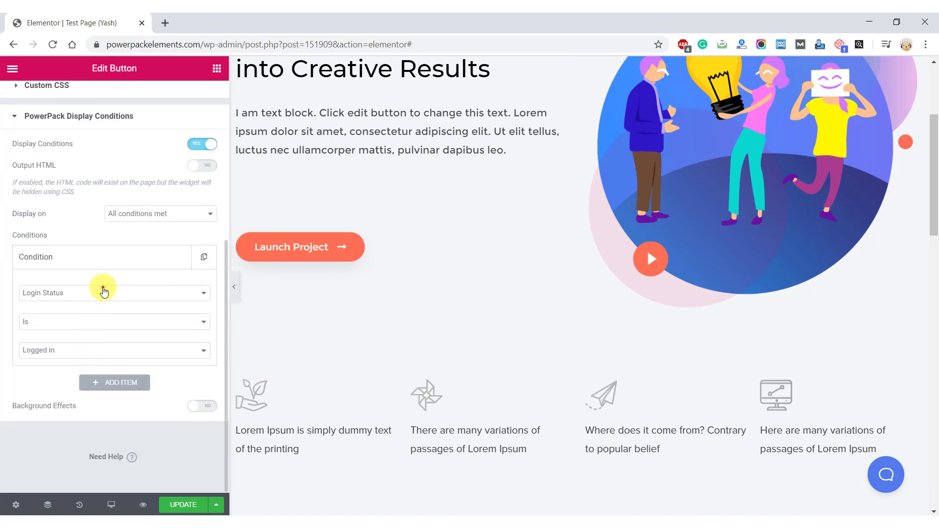
pyautogui.click(101, 291)
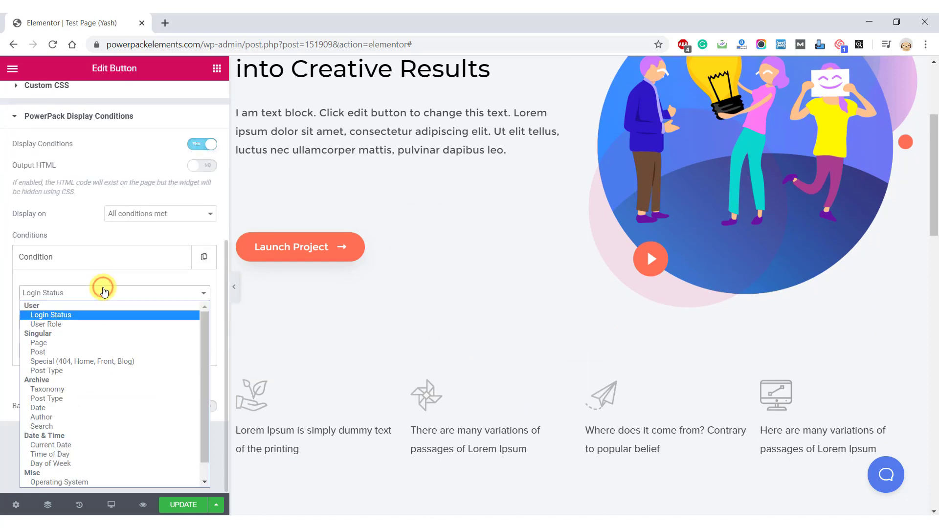
pyautogui.click(103, 314)
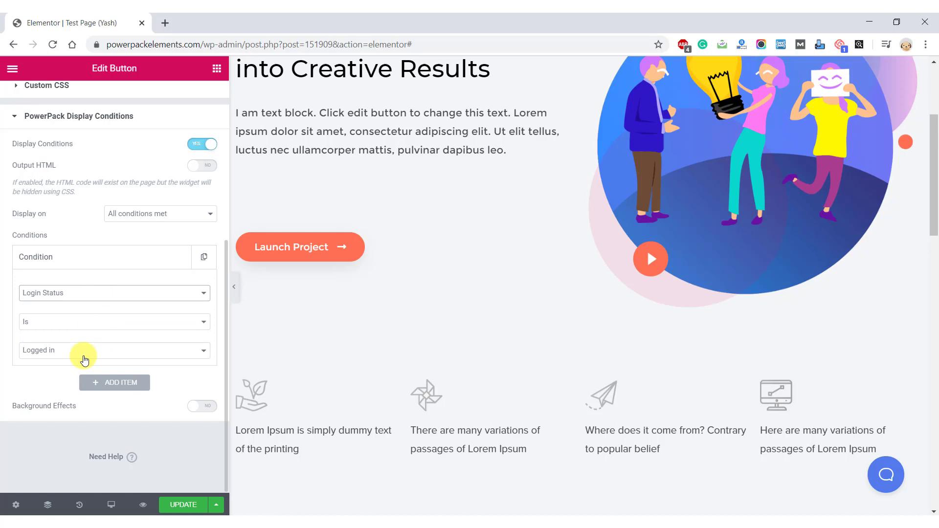
# Step: Make the Login Status rule read Is not Logged in
pyautogui.click(84, 357)
pyautogui.click(90, 324)
pyautogui.click(92, 325)
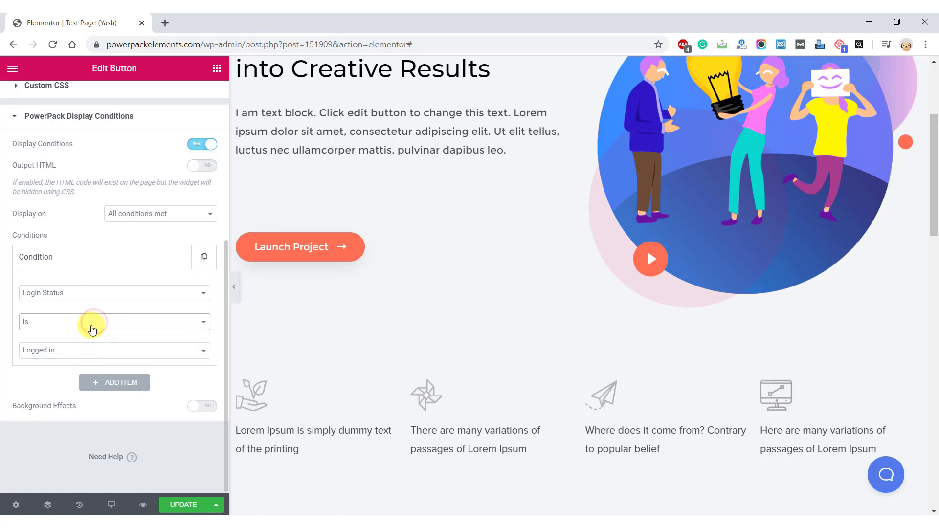
pyautogui.click(91, 348)
pyautogui.click(95, 322)
pyautogui.click(95, 333)
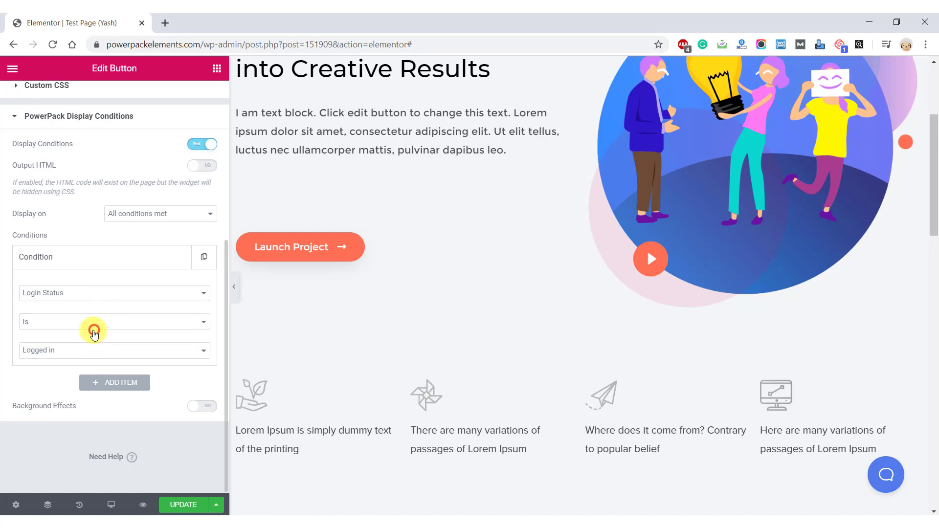
pyautogui.click(93, 326)
pyautogui.click(90, 347)
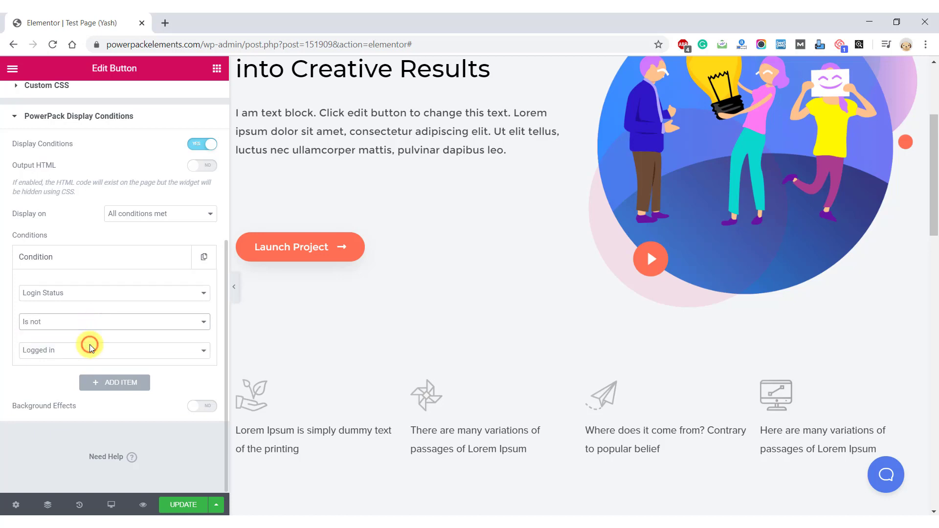
pyautogui.scroll(2, 69, 318)
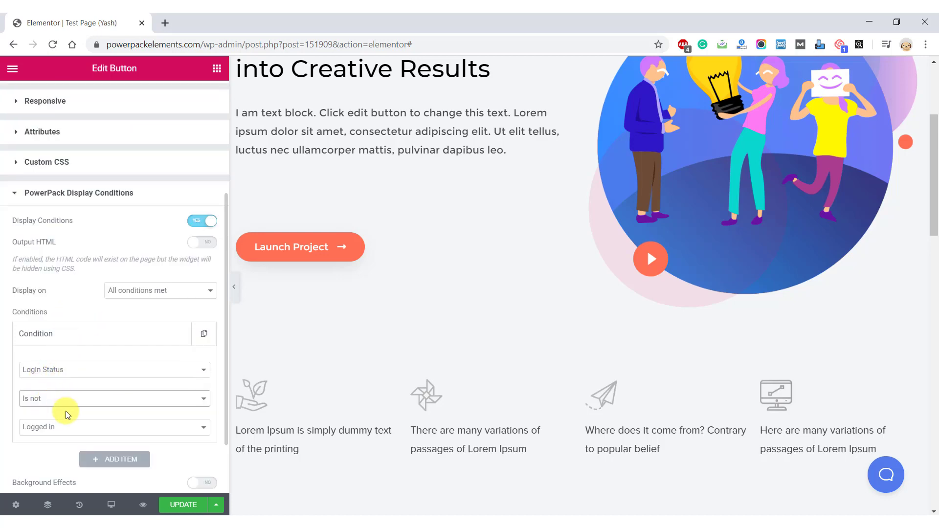
pyautogui.scroll(2, 94, 436)
pyautogui.scroll(4, 835, 150)
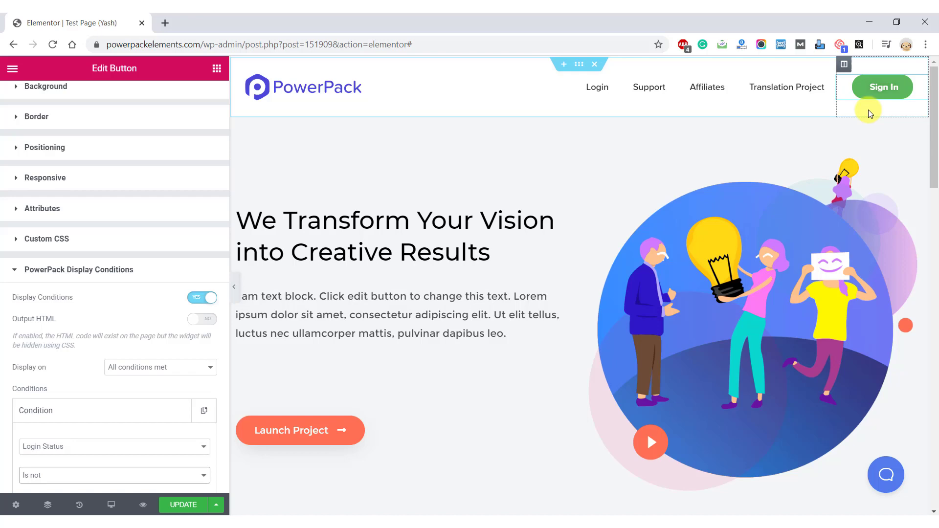
pyautogui.scroll(-4, 132, 320)
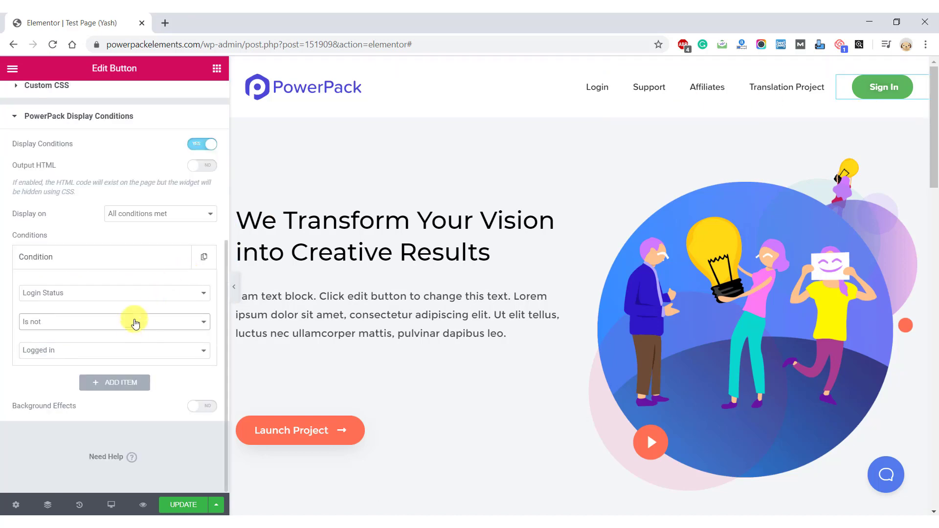
# Step: Update the page and confirm Sign In is hidden when logged in but visible in incognito
pyautogui.click(185, 504)
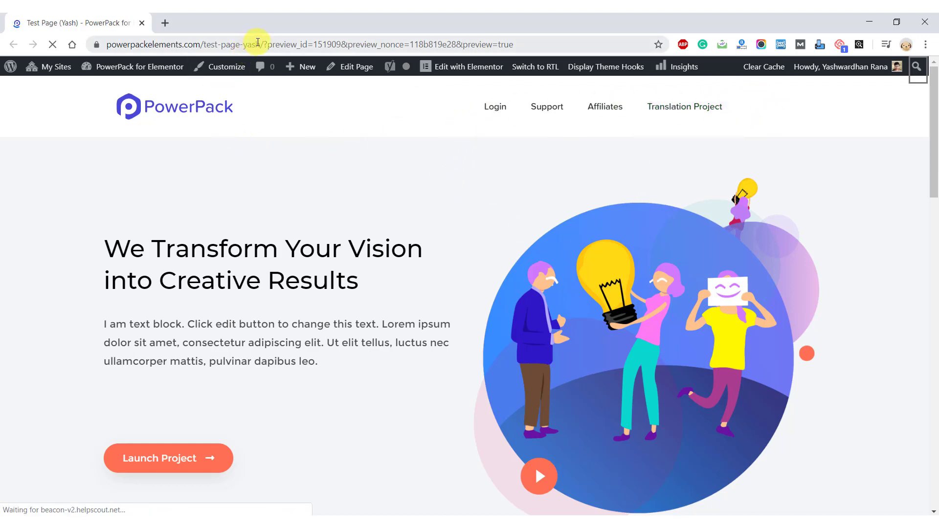
pyautogui.moveTo(263, 44); pyautogui.dragTo(2, 61)
pyautogui.moveTo(2, 61)
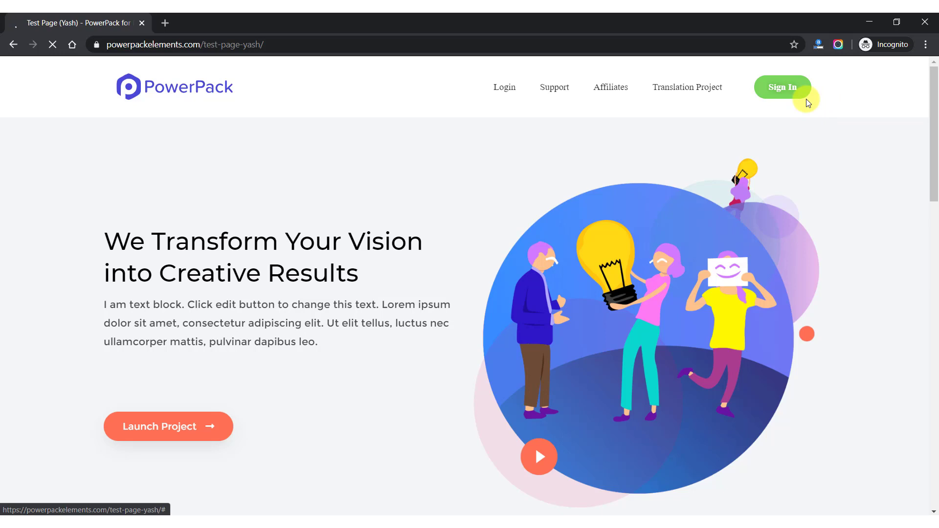
pyautogui.click(863, 22)
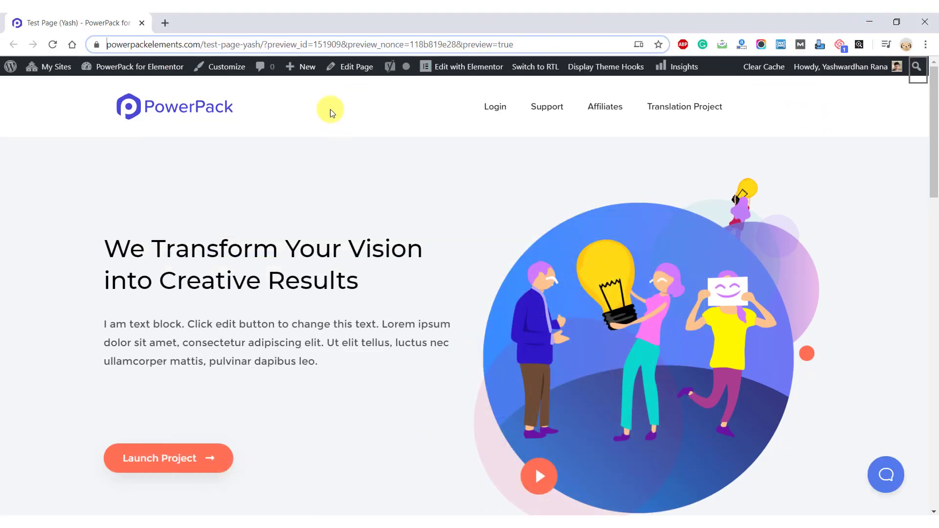